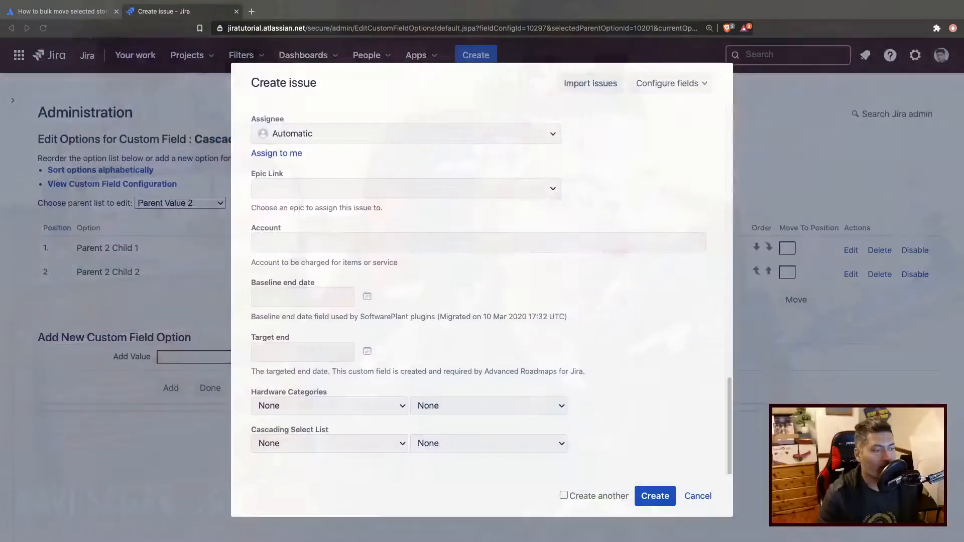
pyautogui.scroll(5, 525, 330)
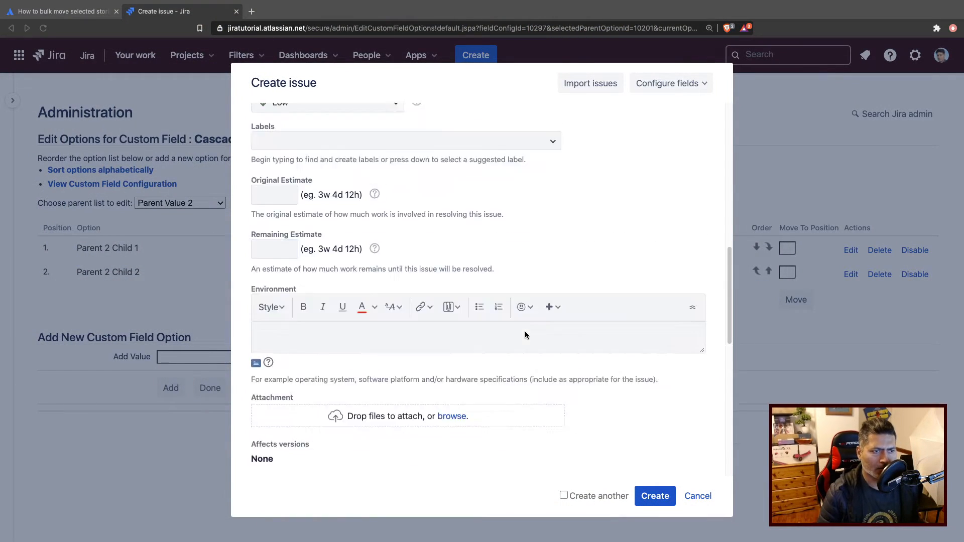
pyautogui.scroll(5, 525, 331)
pyautogui.scroll(5, 526, 331)
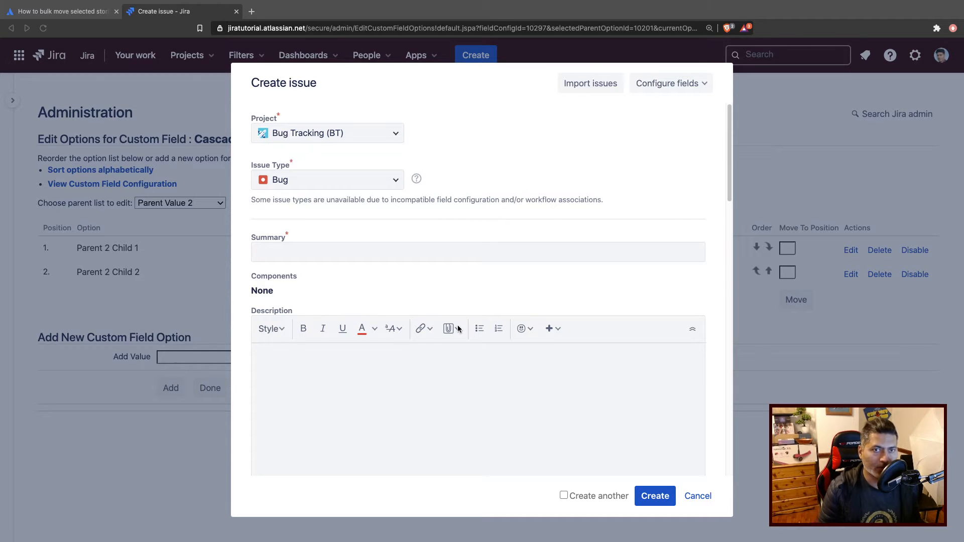
# Enter "Parent Bug" as the summary, correcting stray and mistyped characters.
pyautogui.click(446, 251)
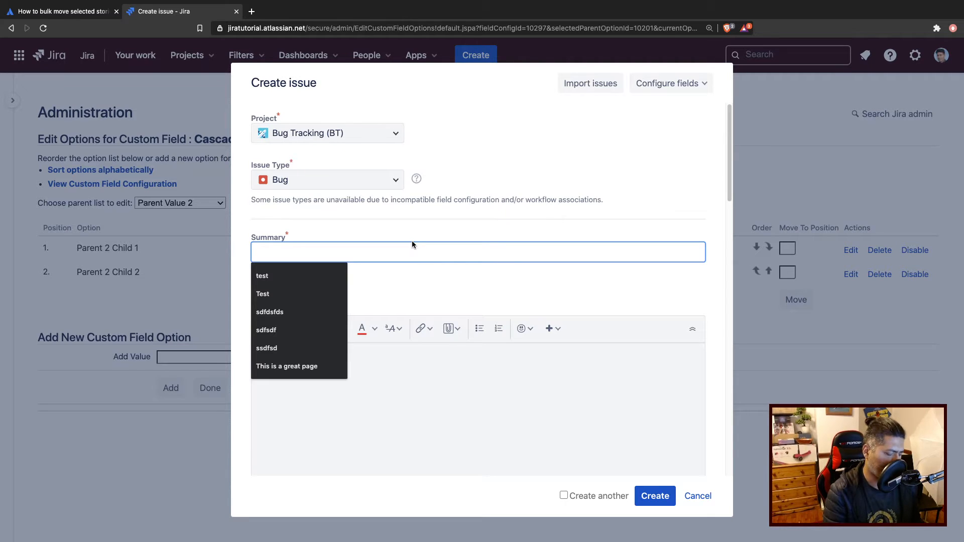
pyautogui.write('and')
pyautogui.press('BackSpace')
pyautogui.press('BackSpace')
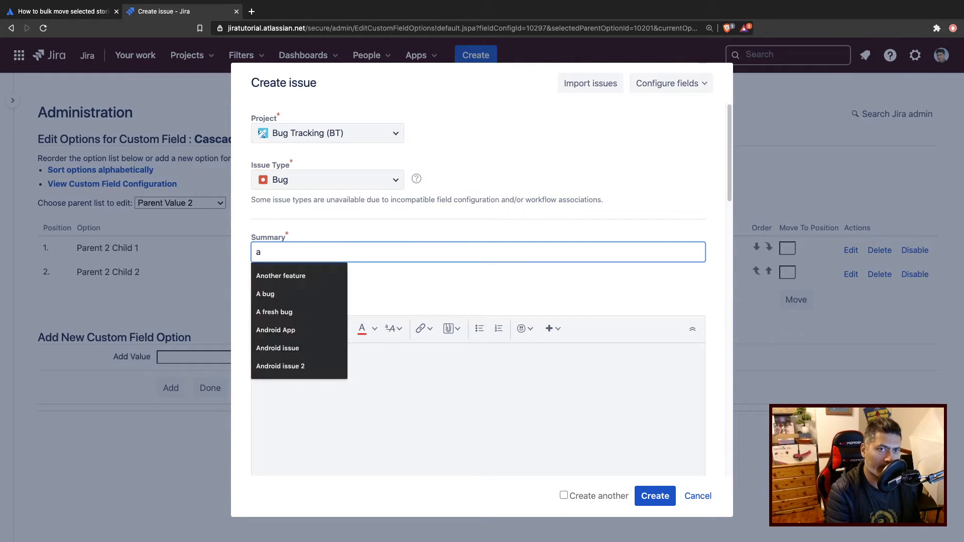
pyautogui.press('BackSpace')
pyautogui.write('PArent')
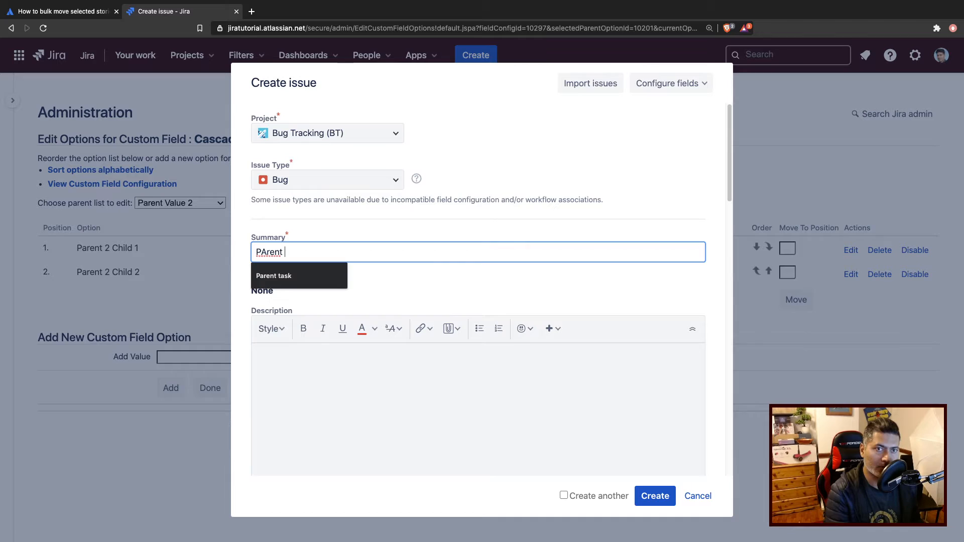
pyautogui.press('BackSpace')
pyautogui.press('BackSpace')
pyautogui.press('BackSpace')
pyautogui.press('BackSpace')
pyautogui.press('BackSpace')
pyautogui.press('BackSpace')
pyautogui.write('arent ')
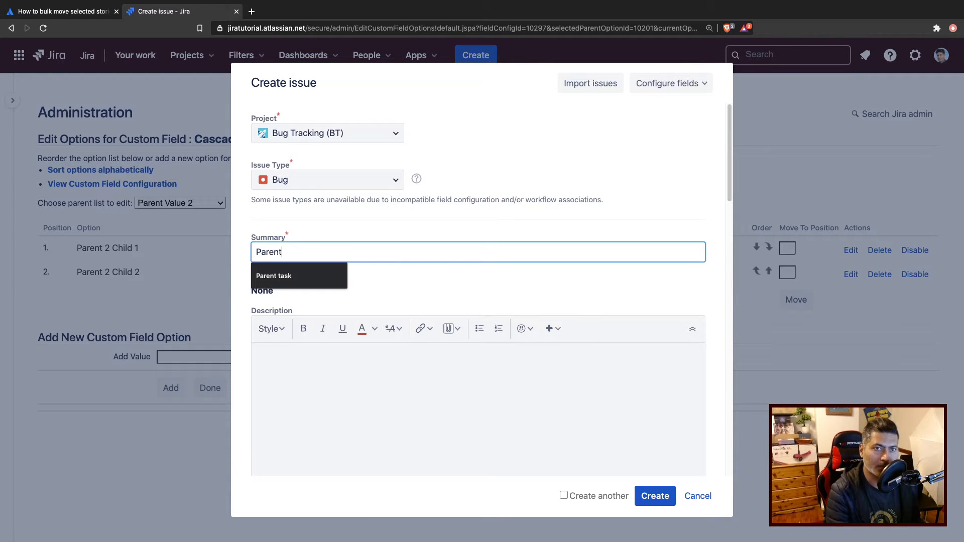
pyautogui.write('Bug')
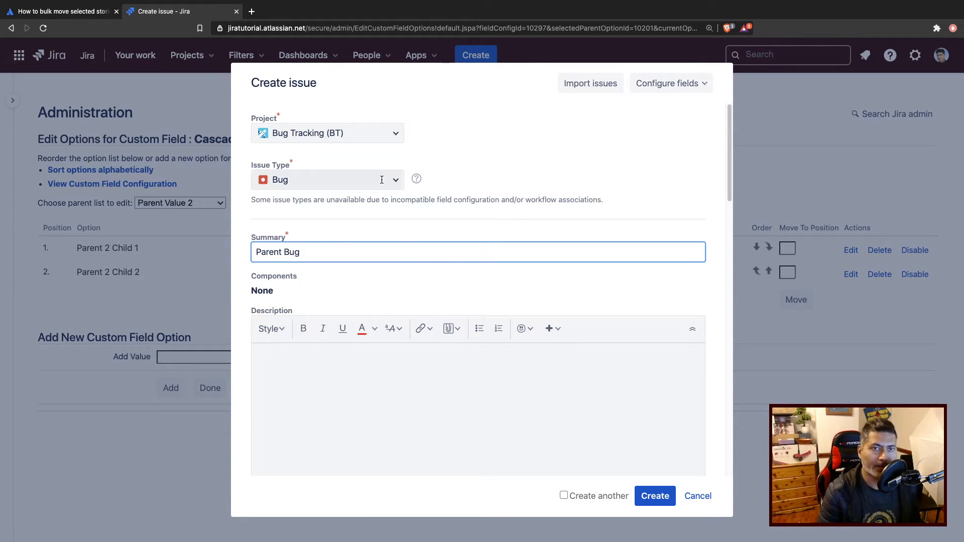
pyautogui.scroll(-5, 459, 312)
pyautogui.scroll(-3, 458, 313)
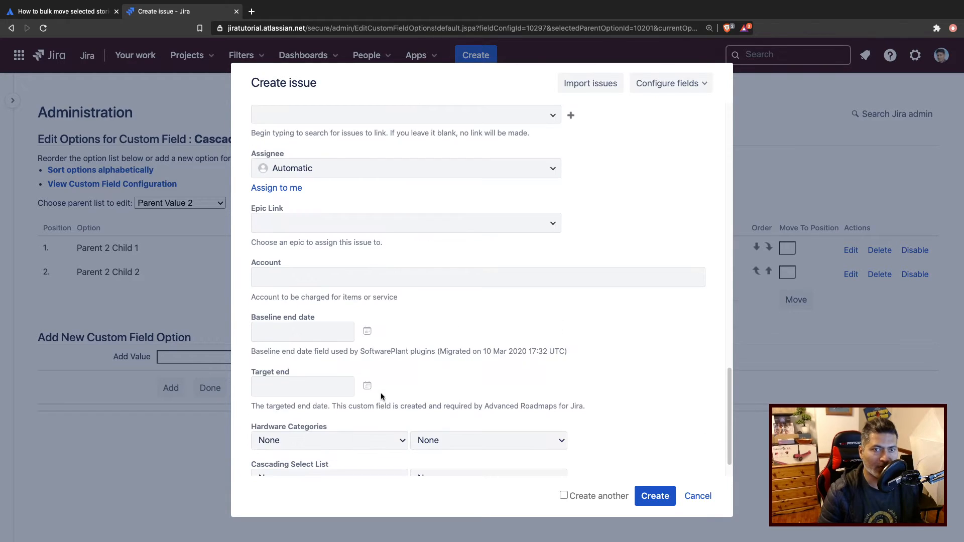
pyautogui.scroll(-1, 323, 450)
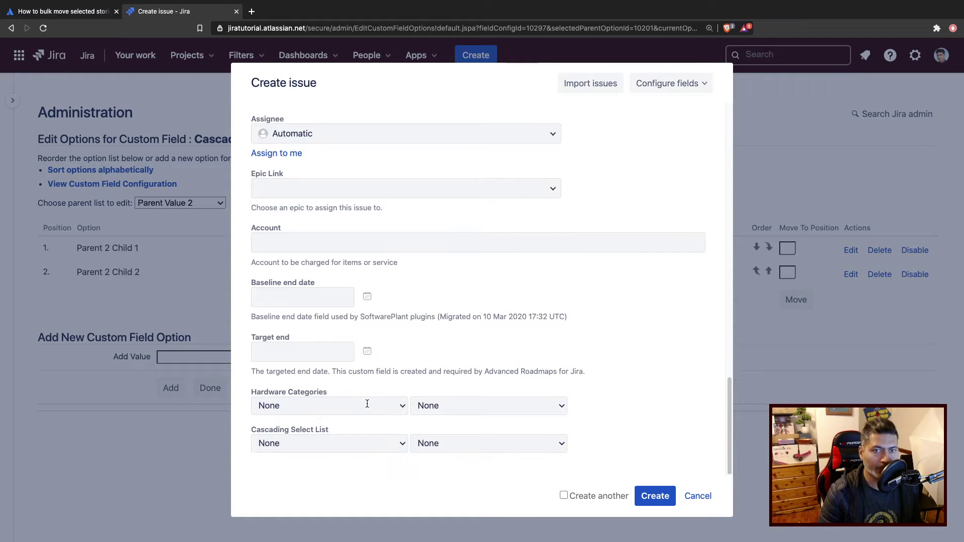
# Set Cascading Select List to Parent Value 1 / Parent 1 Child 1 and create the bug.
pyautogui.click(352, 446)
pyautogui.click(334, 456)
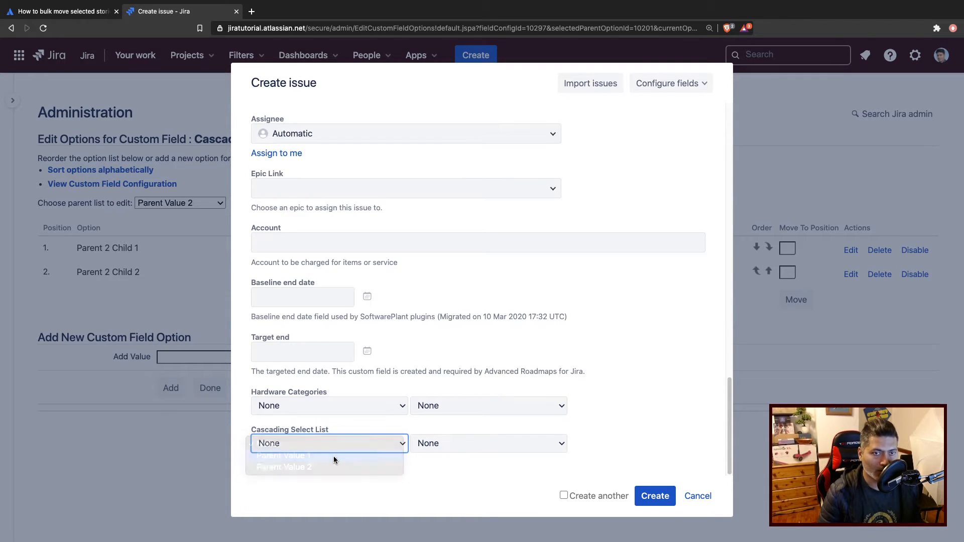
pyautogui.click(490, 446)
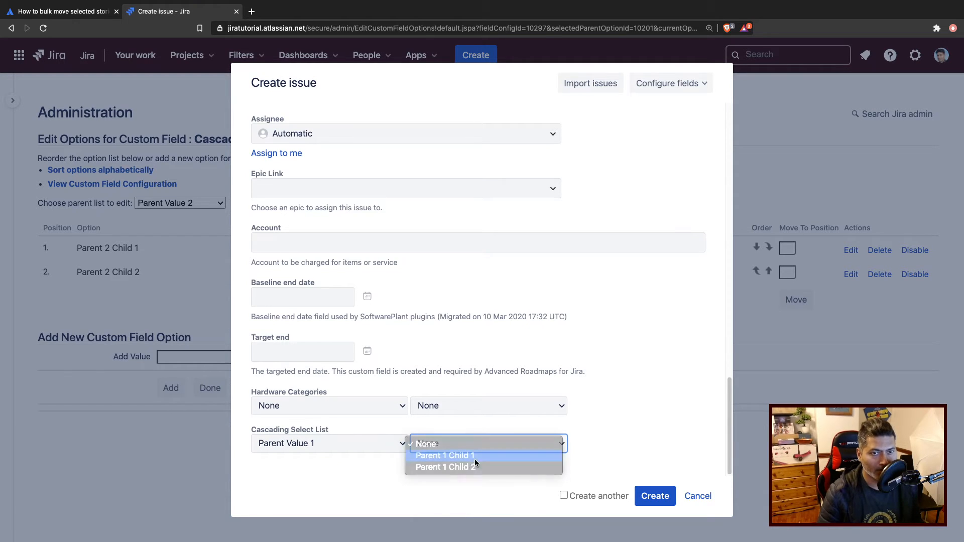
pyautogui.click(472, 460)
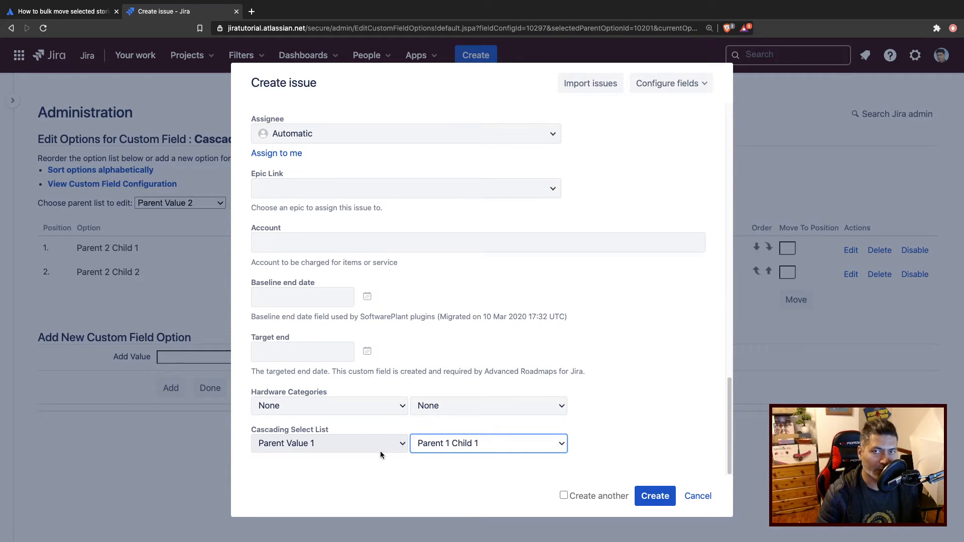
pyautogui.click(655, 496)
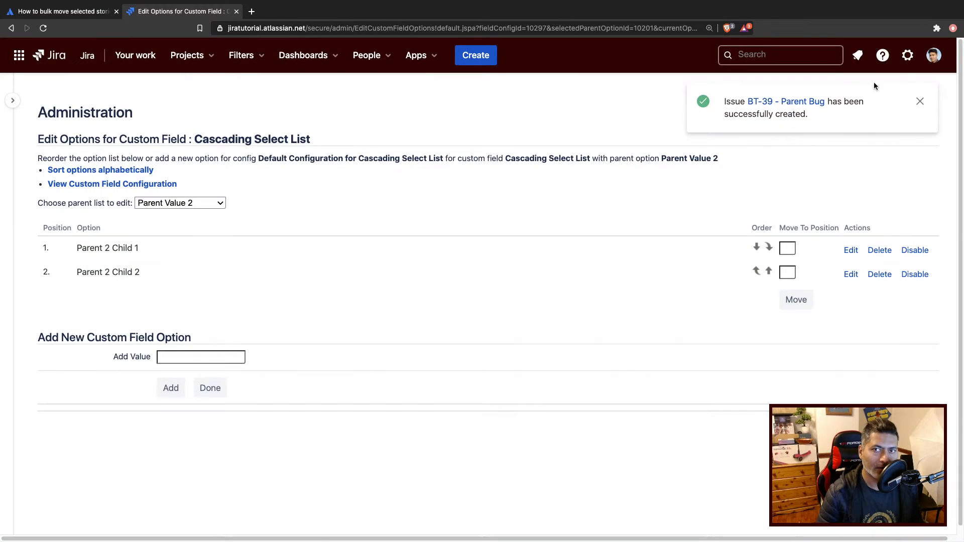
# View BT-39 from the success flag and inspect its cascading field values inline.
pyautogui.click(782, 102)
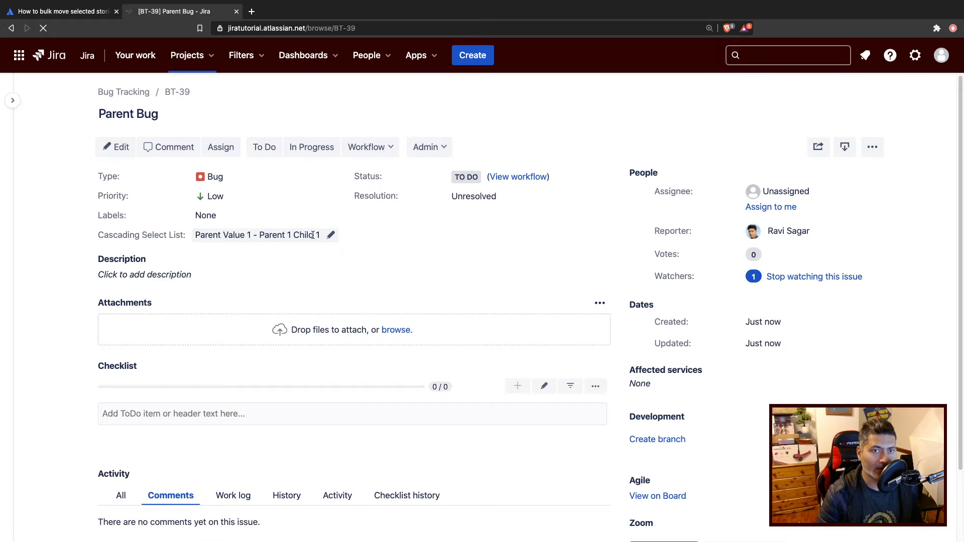
pyautogui.click(271, 235)
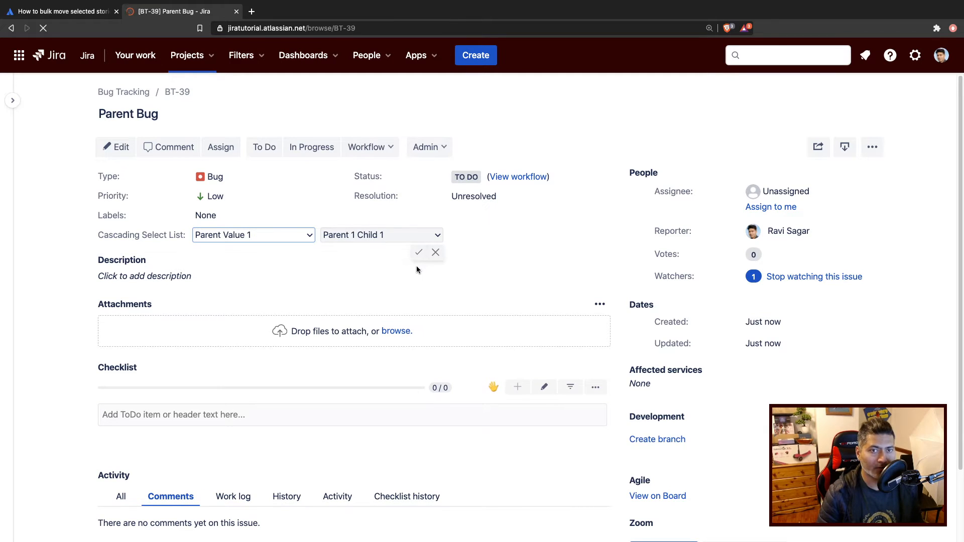
pyautogui.click(436, 254)
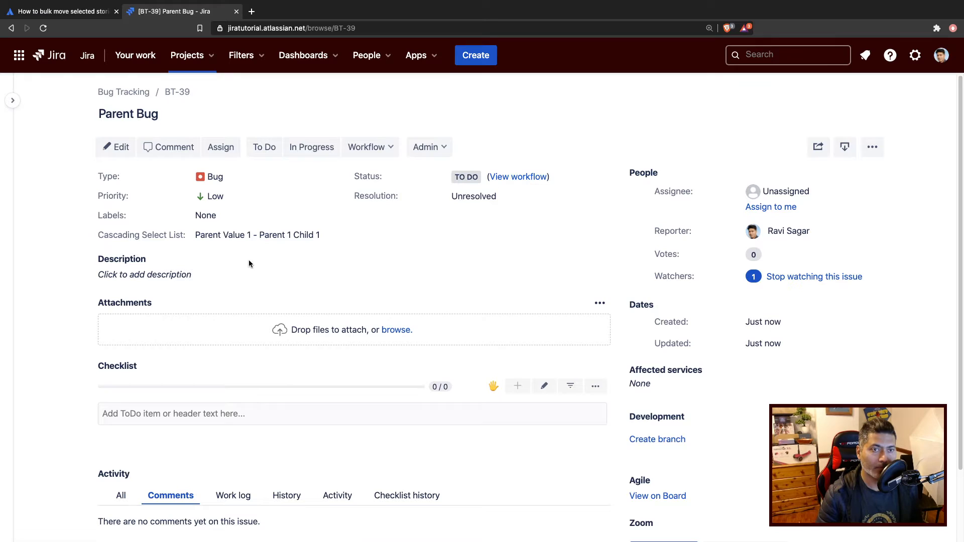
pyautogui.click(526, 179)
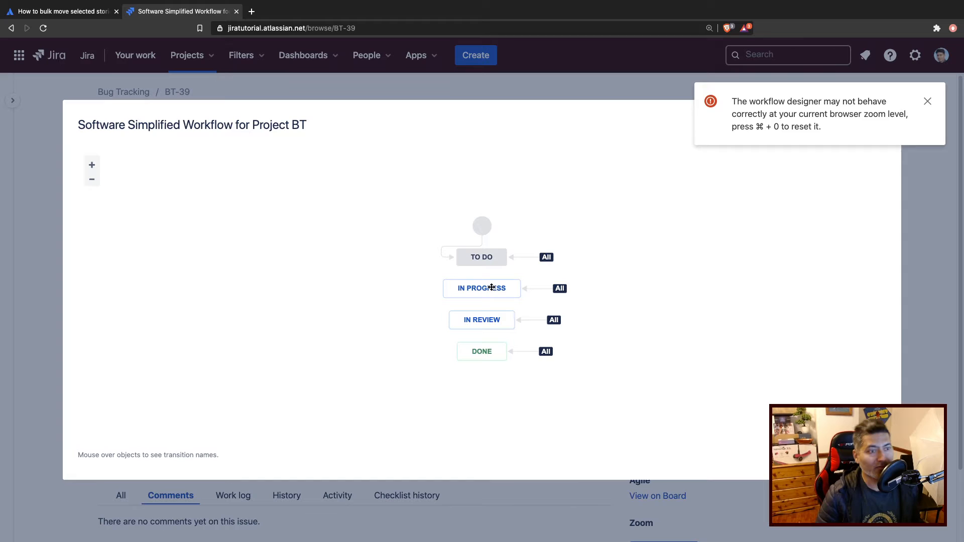
pyautogui.press('Escape')
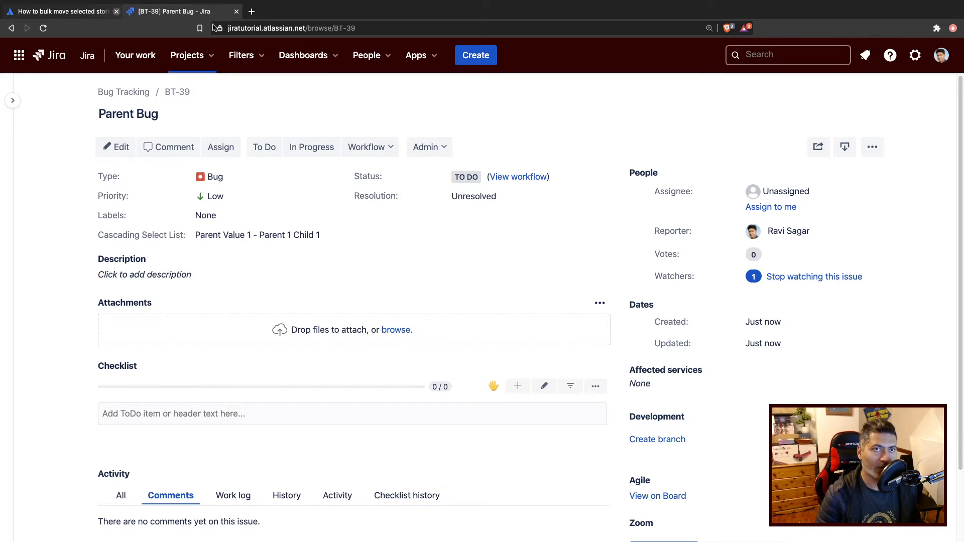
# Close the other tab and reach Automation rules via the admin quick search "autom".
pyautogui.click(116, 10)
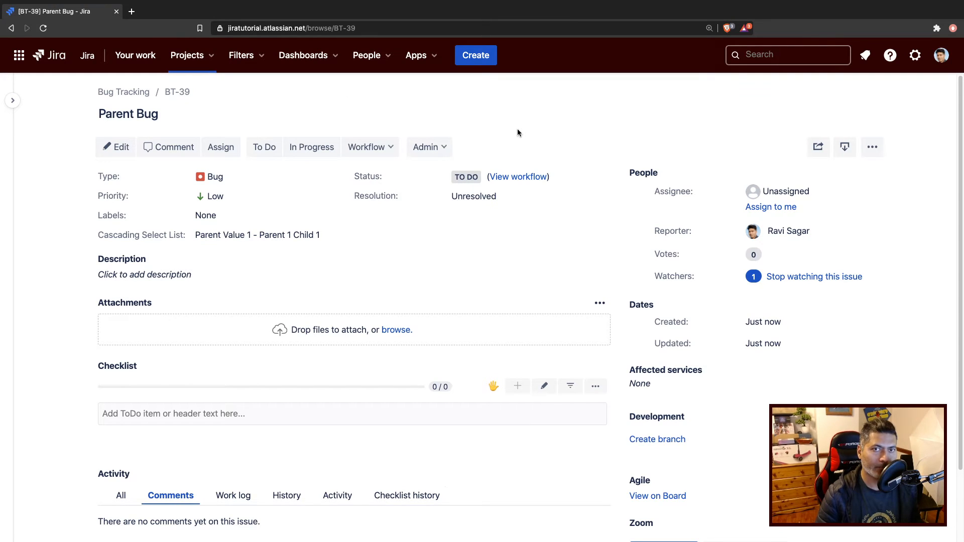
pyautogui.press('.')
pyautogui.write('autom')
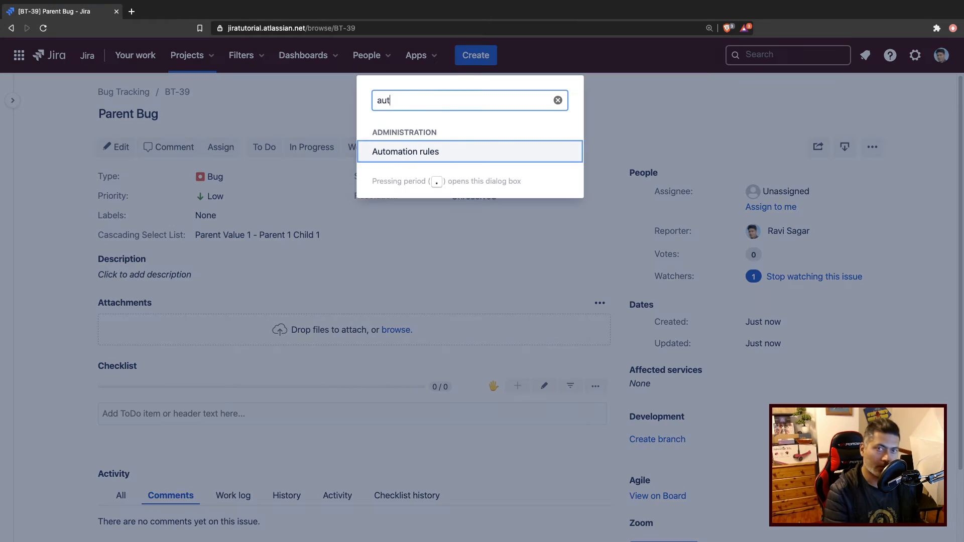
pyautogui.press('Return')
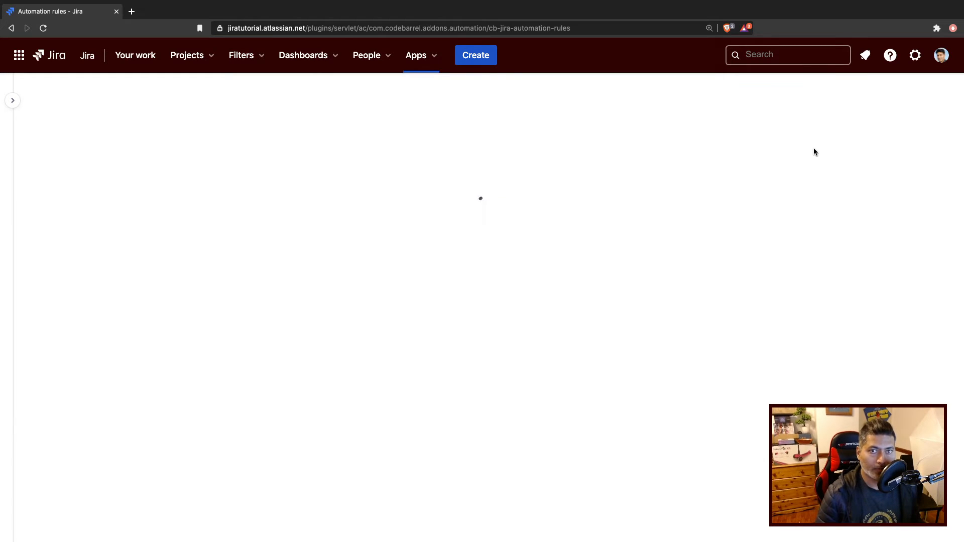
# Create a rule with an Issue transitioned trigger limited to In Progress and save it.
pyautogui.click(878, 96)
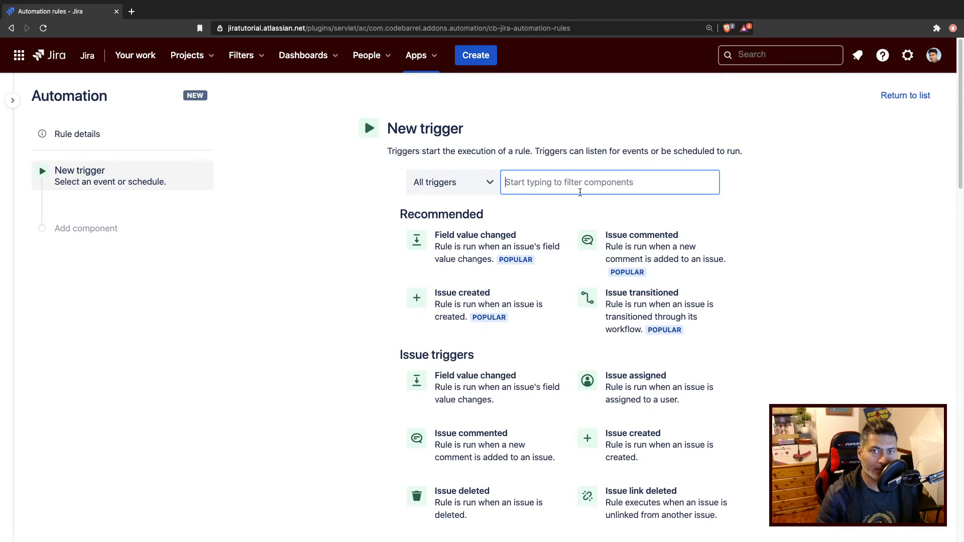
pyautogui.click(648, 309)
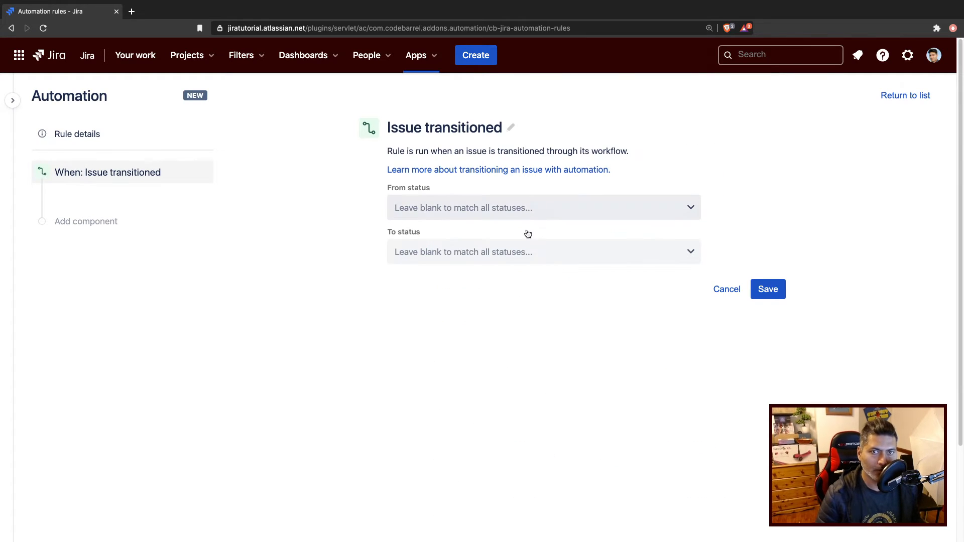
pyautogui.click(512, 252)
pyautogui.click(454, 305)
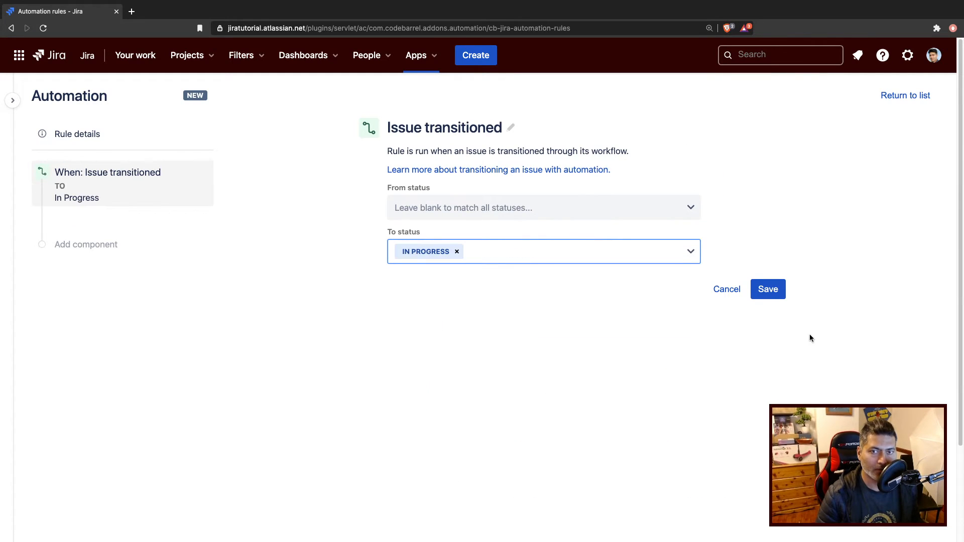
pyautogui.click(771, 298)
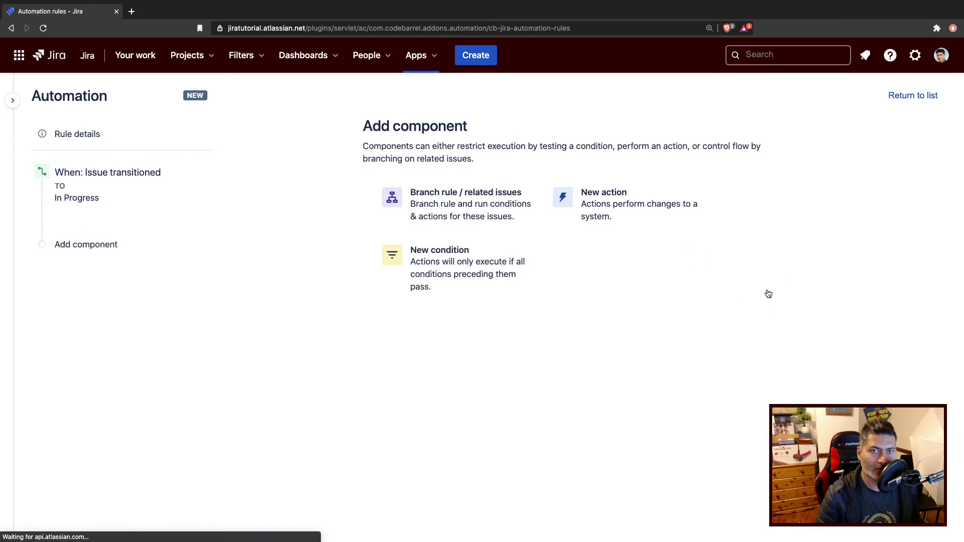
# Add a Create sub-tasks action as the rule's next component.
pyautogui.click(632, 196)
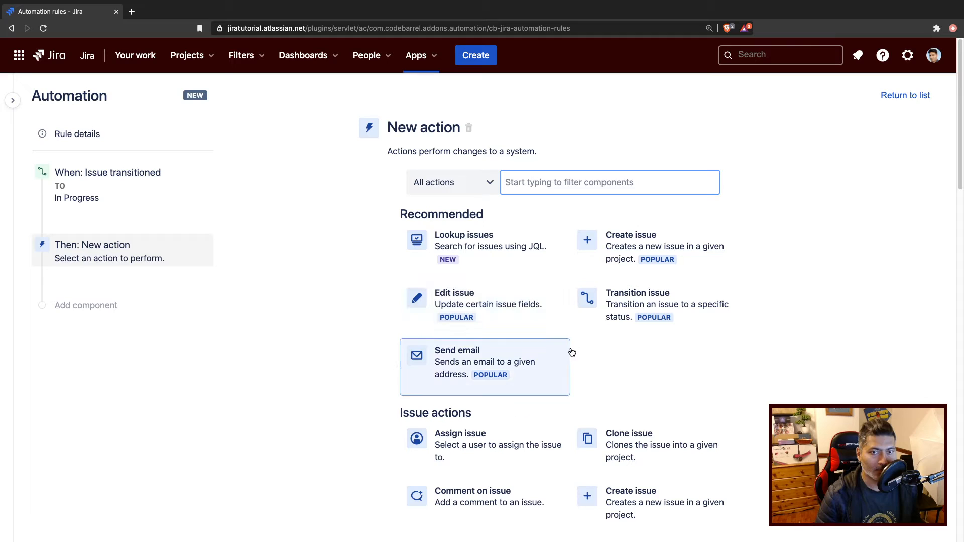
pyautogui.scroll(-1, 588, 350)
pyautogui.scroll(-1, 588, 350)
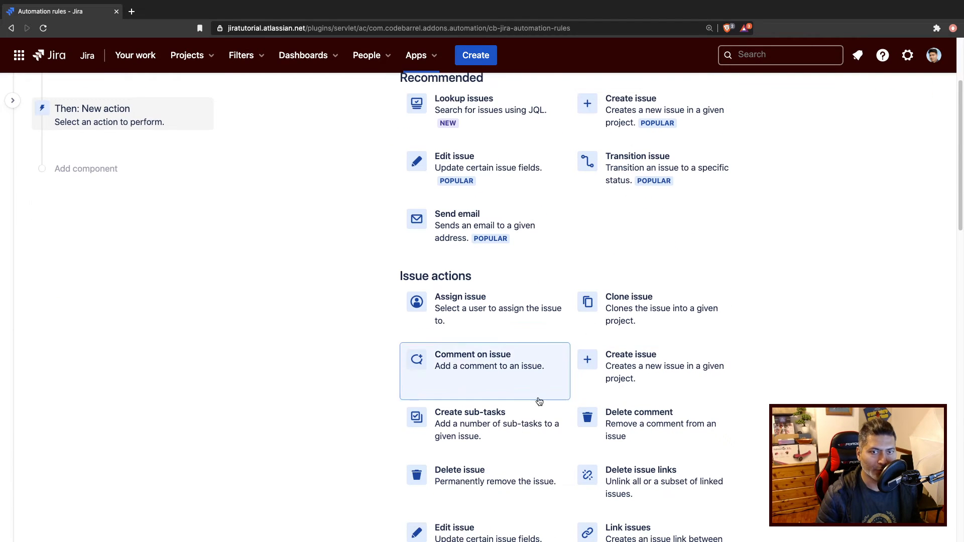
pyautogui.click(470, 413)
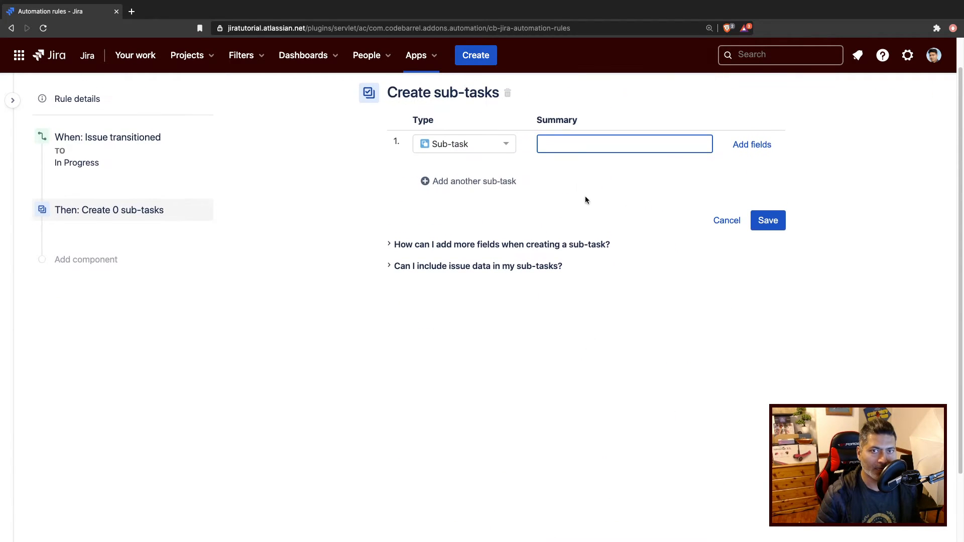
# Switch to the full Create issue form and set Project to Bug Tracking (BT).
pyautogui.click(753, 144)
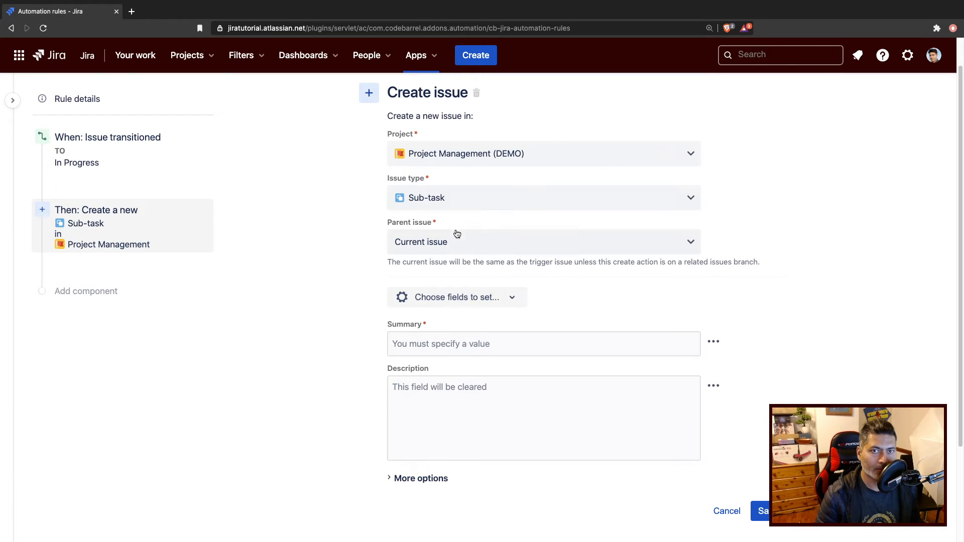
pyautogui.click(510, 160)
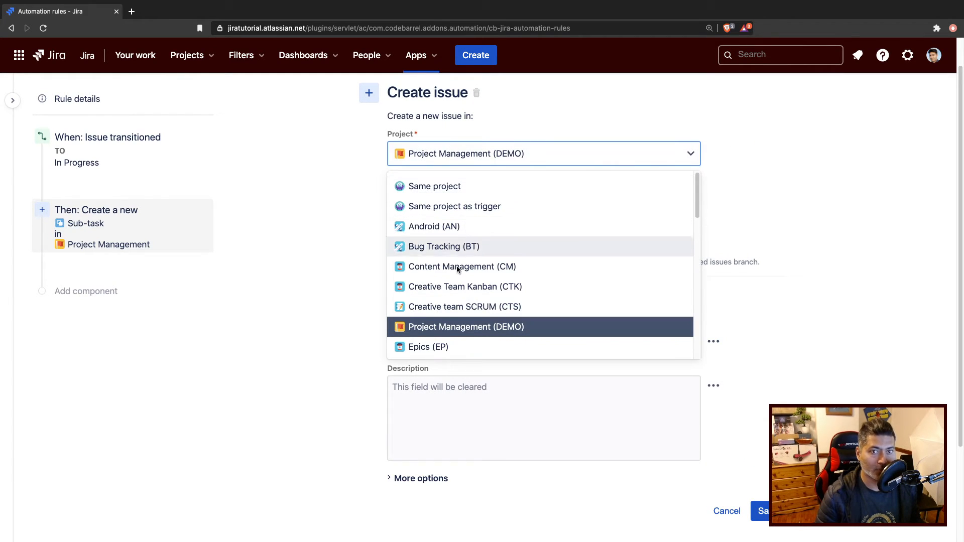
pyautogui.click(457, 249)
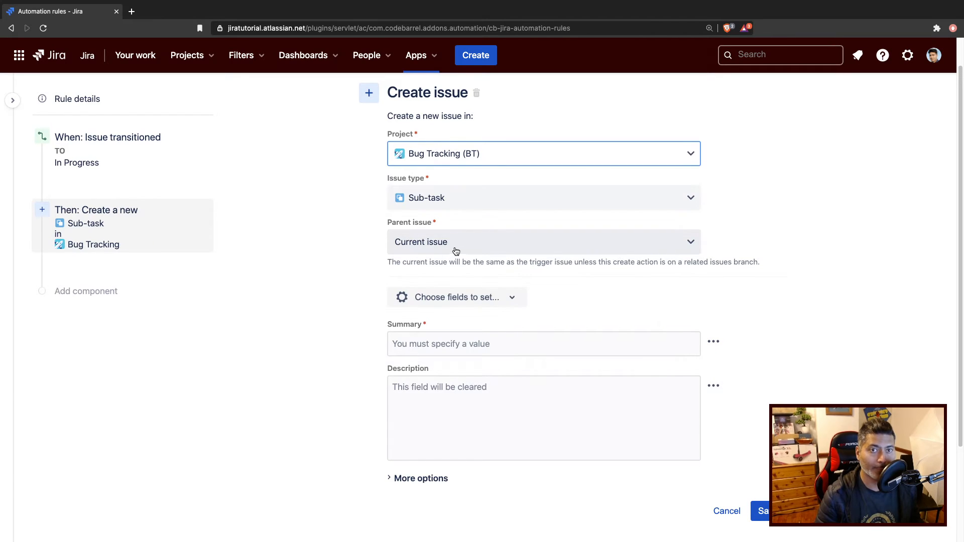
pyautogui.click(456, 245)
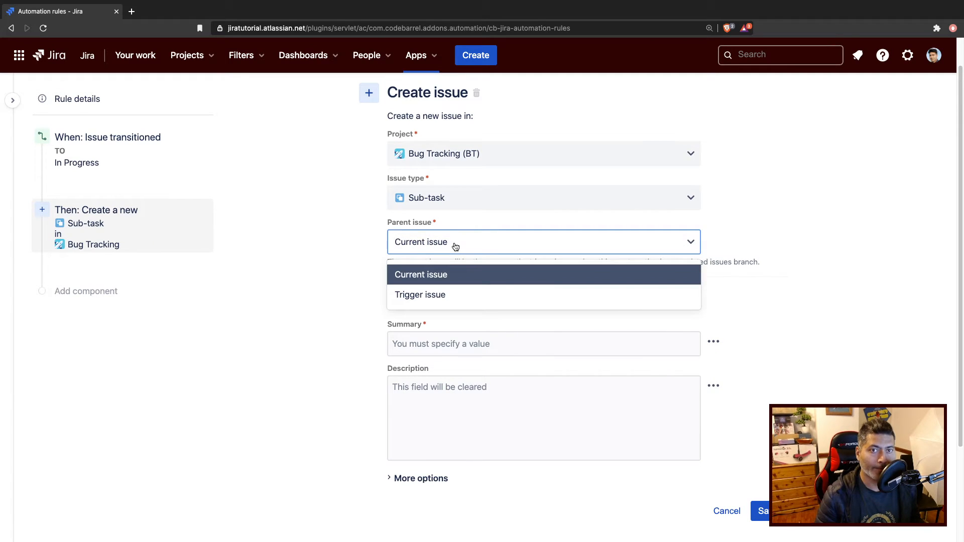
pyautogui.click(311, 244)
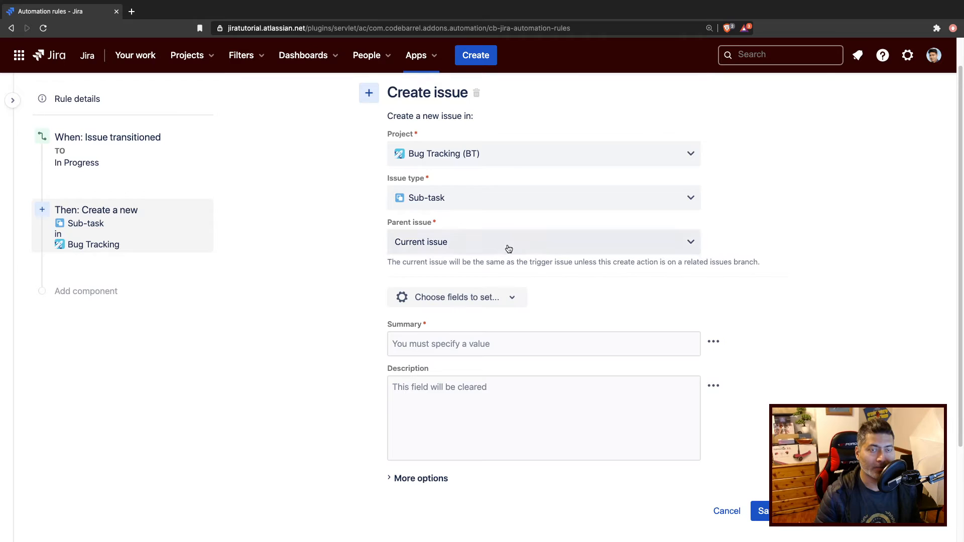
# Keep Current issue as the parent and review the available fields without changes.
pyautogui.click(472, 242)
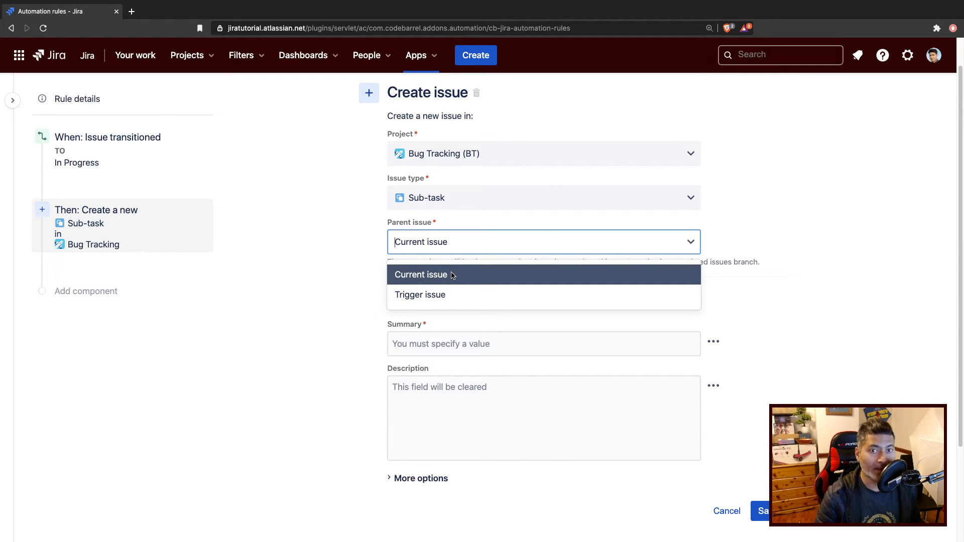
pyautogui.click(352, 279)
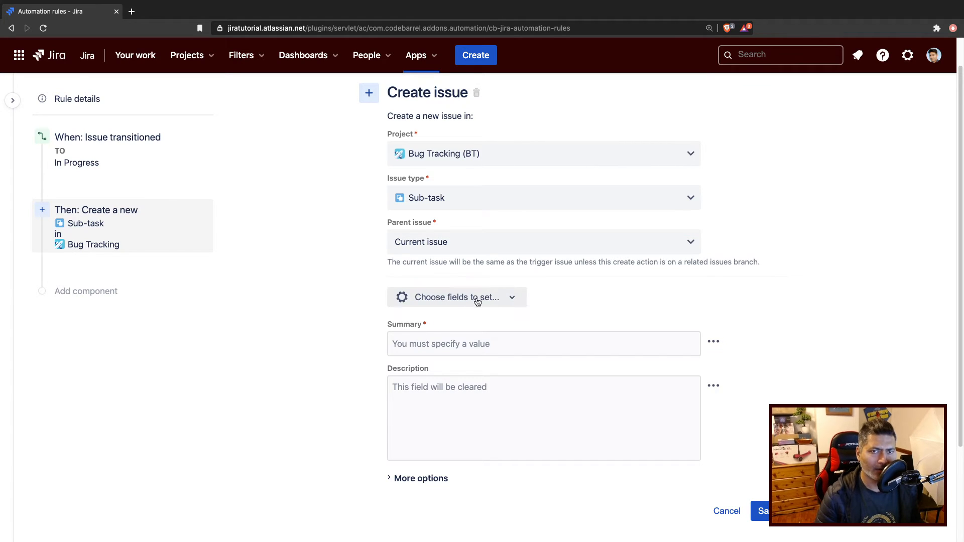
pyautogui.click(468, 242)
pyautogui.click(345, 260)
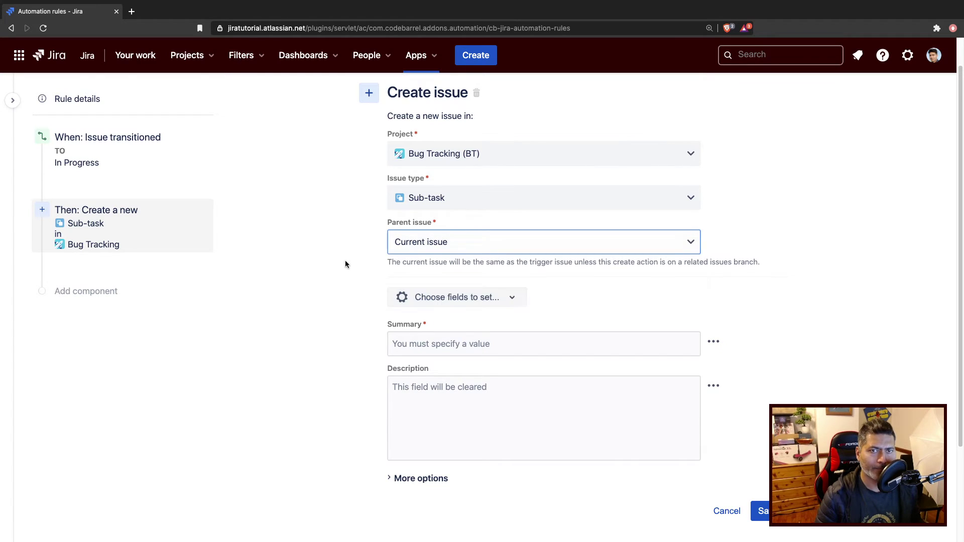
pyautogui.click(489, 298)
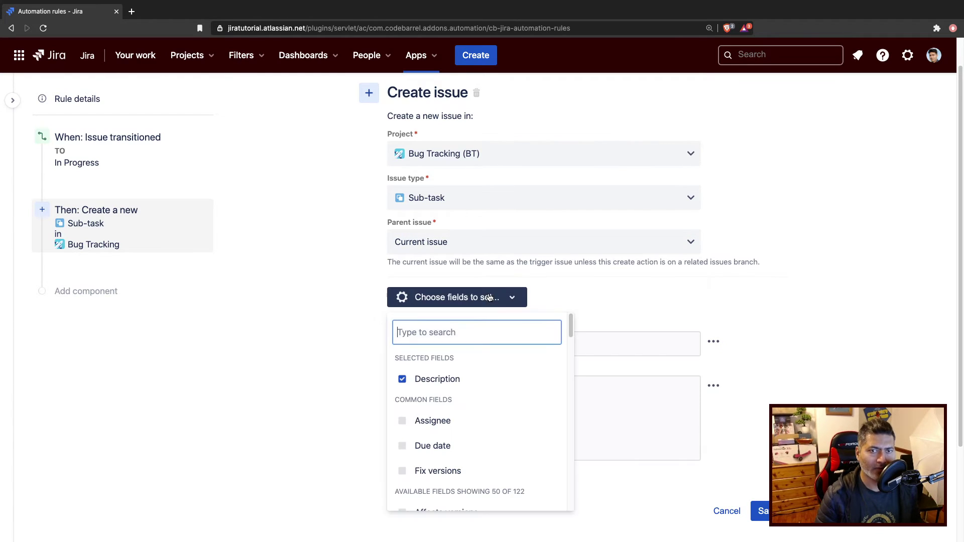
pyautogui.click(728, 305)
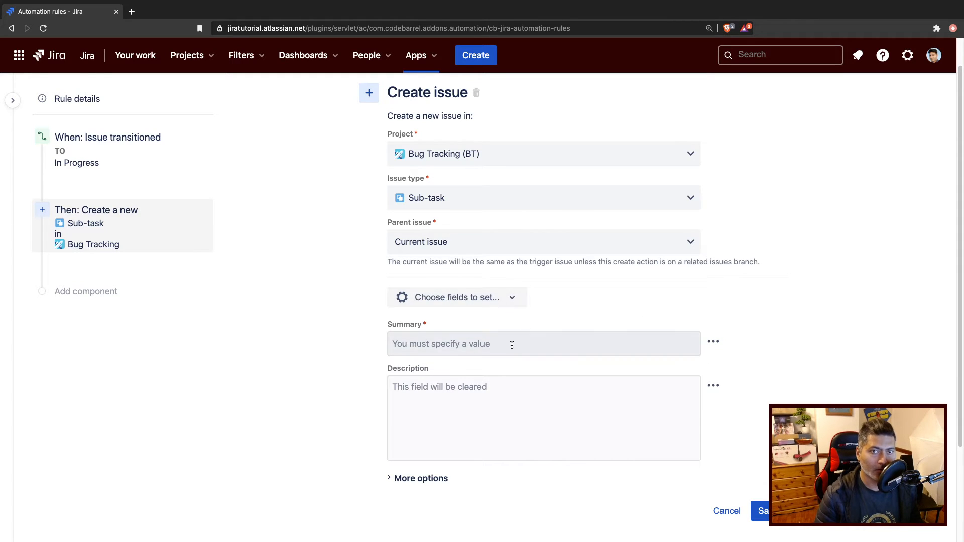
# Enter "Sub task summary" and start a smart value inside double braces in the description.
pyautogui.click(539, 344)
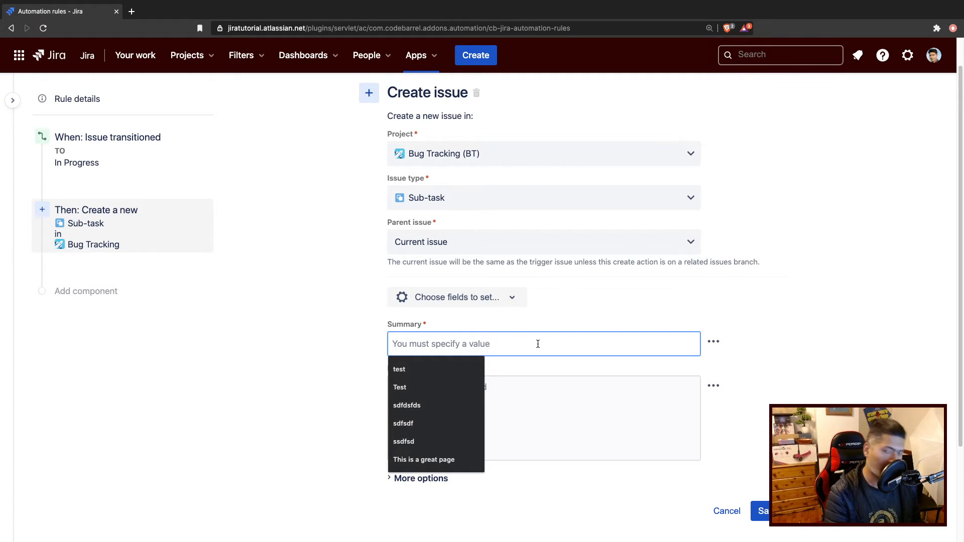
pyautogui.write('This is m')
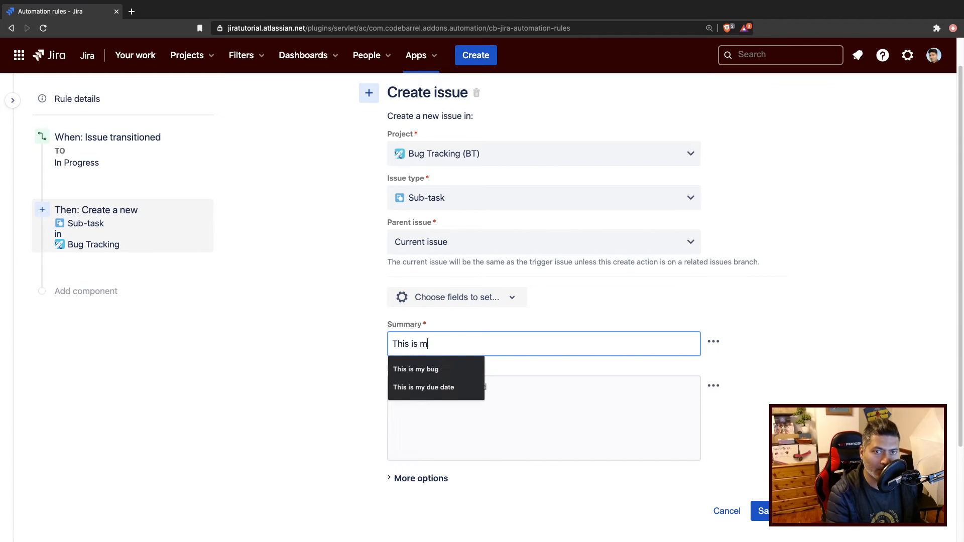
pyautogui.write('y sub')
pyautogui.hotkey('ctrl', 'a')
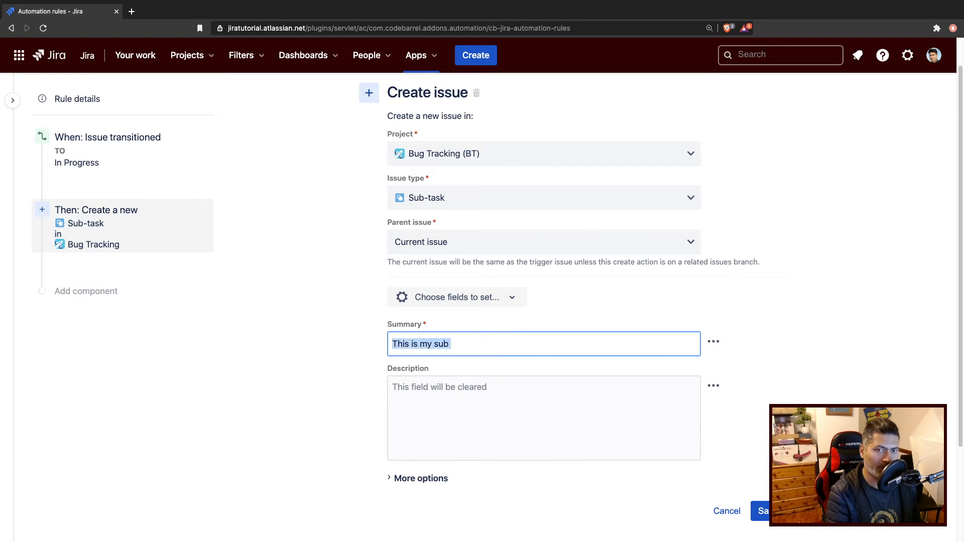
pyautogui.write('Sub task summary')
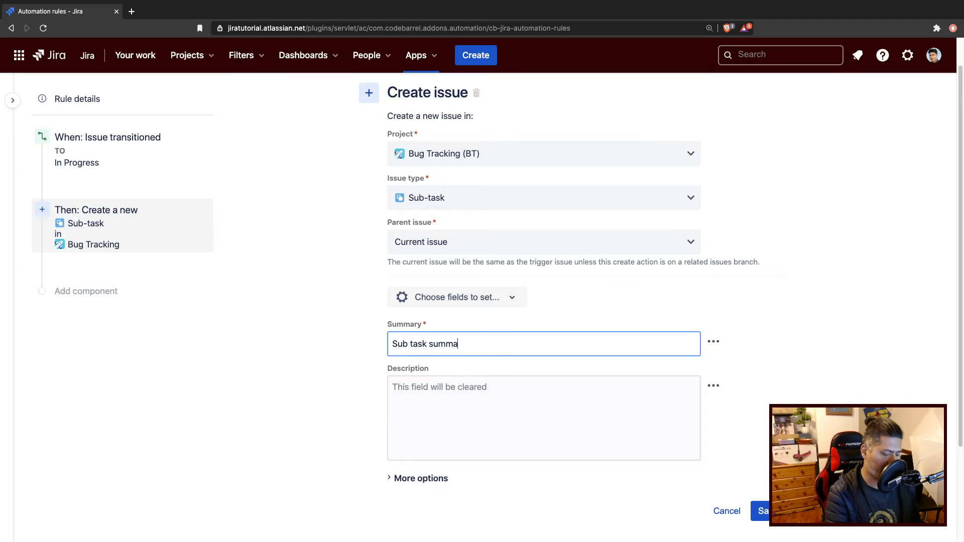
pyautogui.click(529, 404)
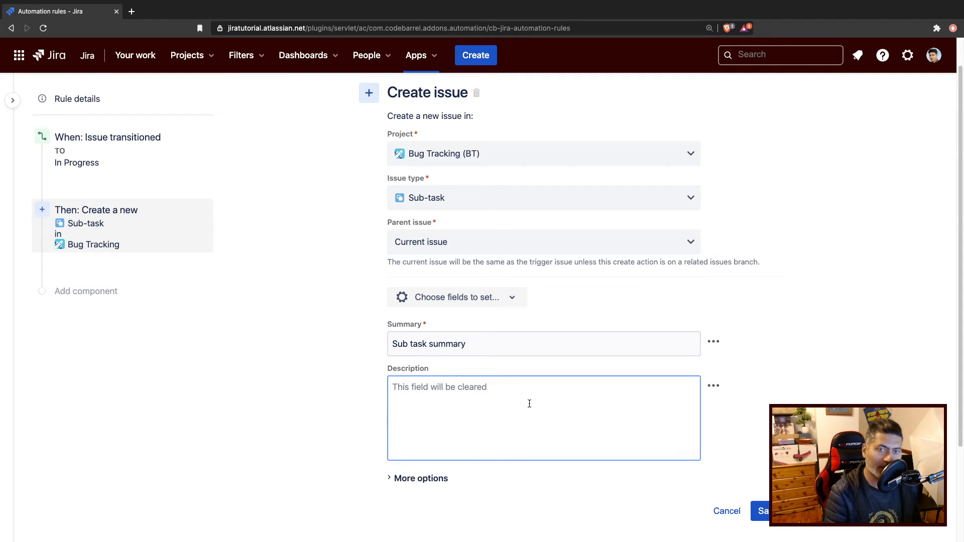
pyautogui.write('{{}}')
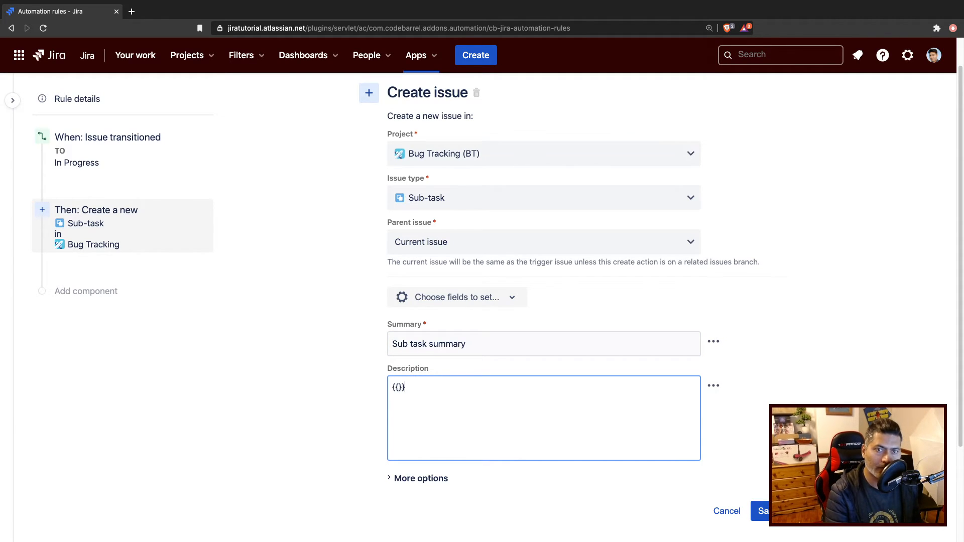
pyautogui.press('Left')
pyautogui.press('Left')
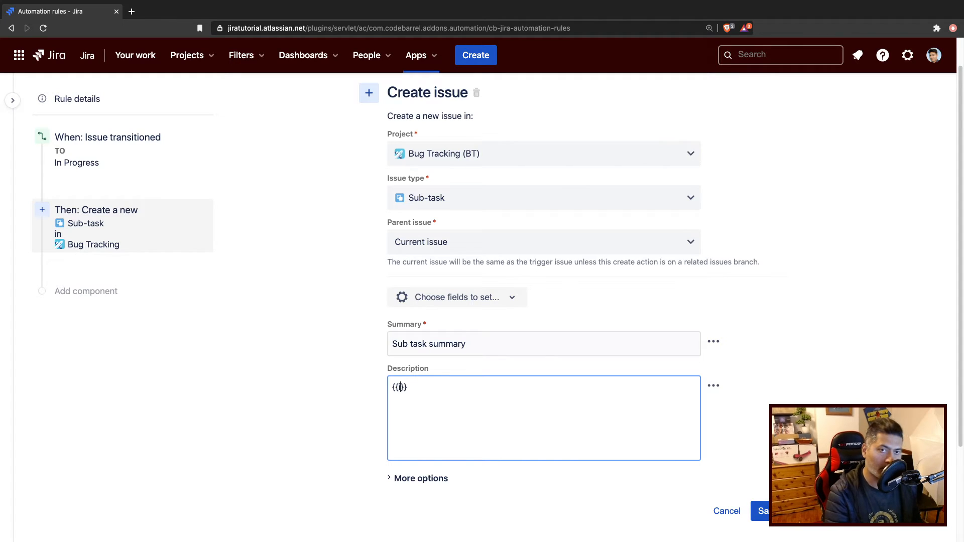
pyautogui.write('issu')
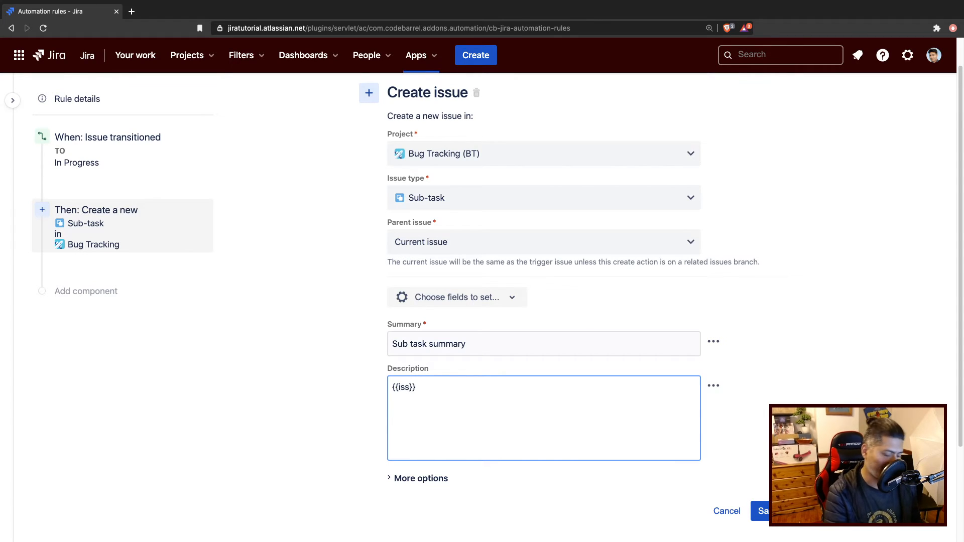
pyautogui.write('e.')
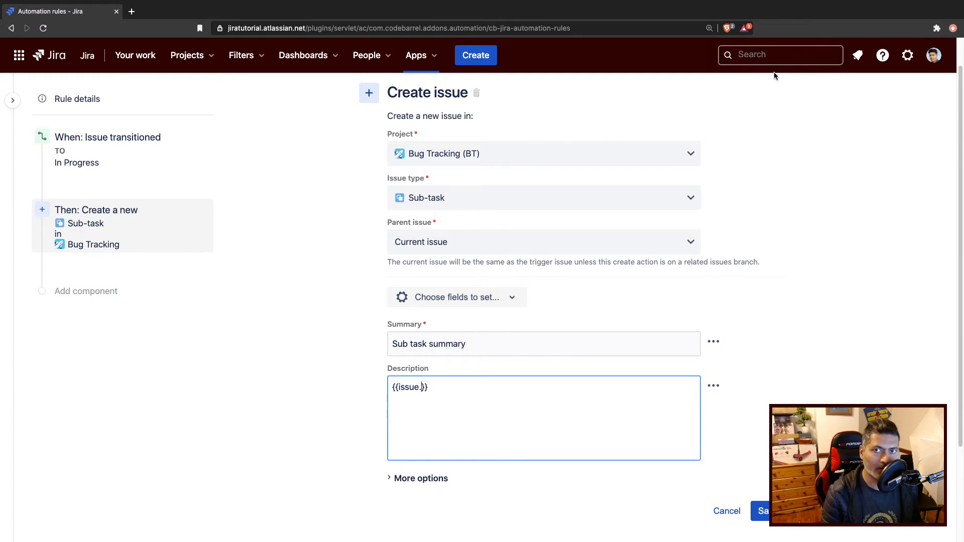
# Copy the Cascading Select List field name from BT-39 Parent Bug in another tab.
pyautogui.click(780, 54)
pyautogui.middleClick(422, 154)
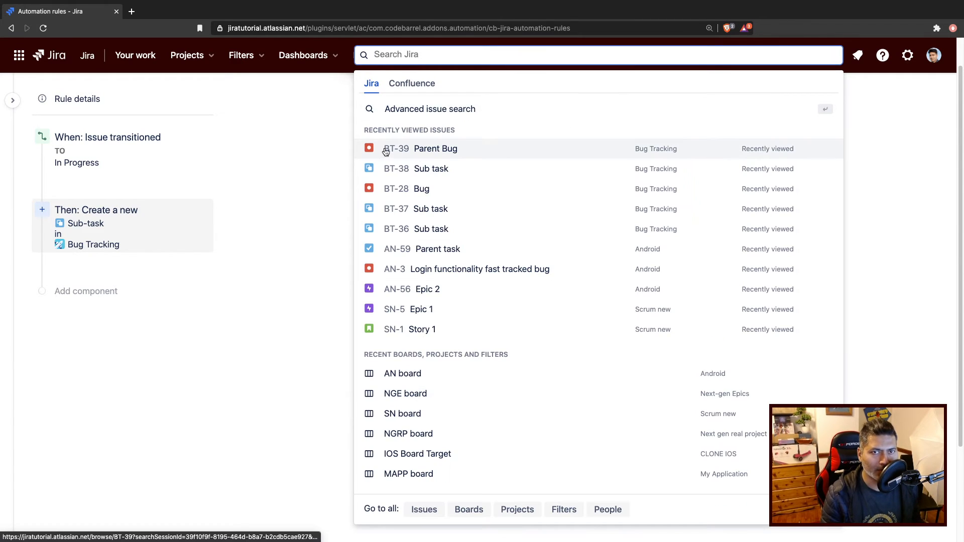
pyautogui.click(142, 10)
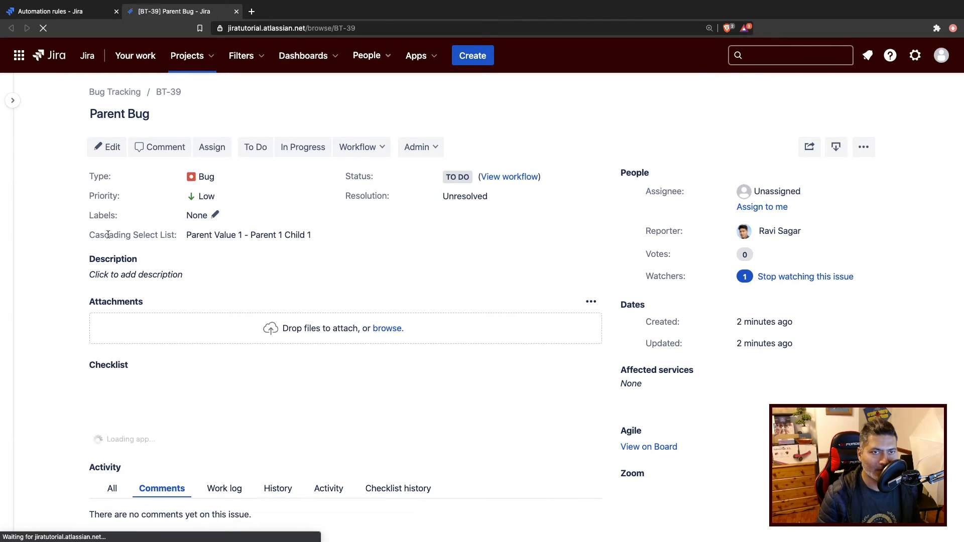
pyautogui.moveTo(171, 235); pyautogui.dragTo(98, 177)
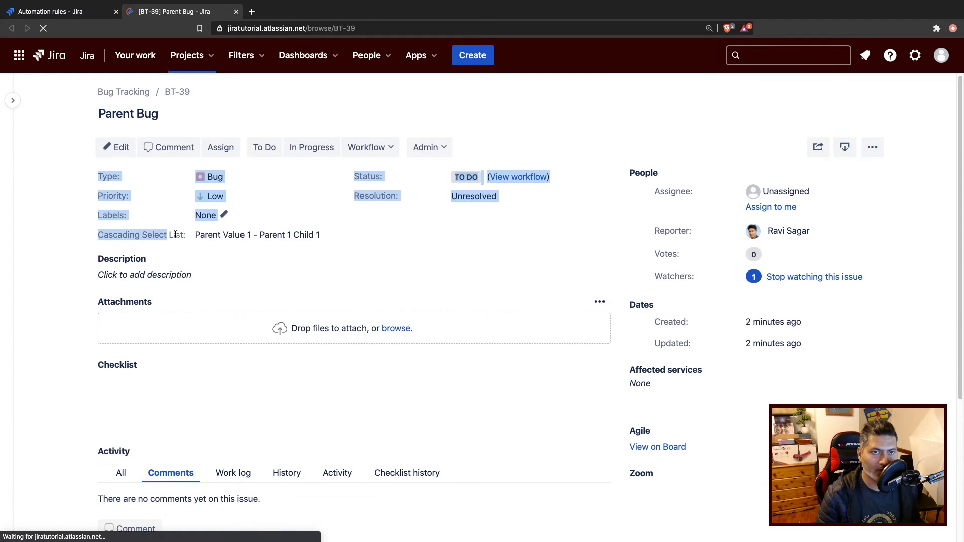
pyautogui.click(76, 243)
pyautogui.moveTo(99, 236); pyautogui.dragTo(183, 235)
pyautogui.hotkey('ctrl', 'c')
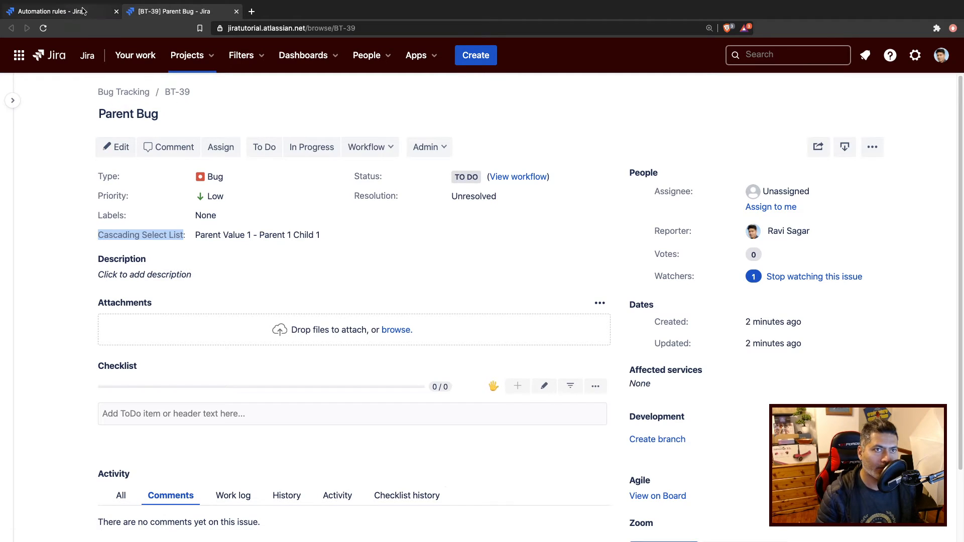
pyautogui.click(50, 11)
# Paste the field name into the smart value and duplicate the line for the child value.
pyautogui.click(454, 393)
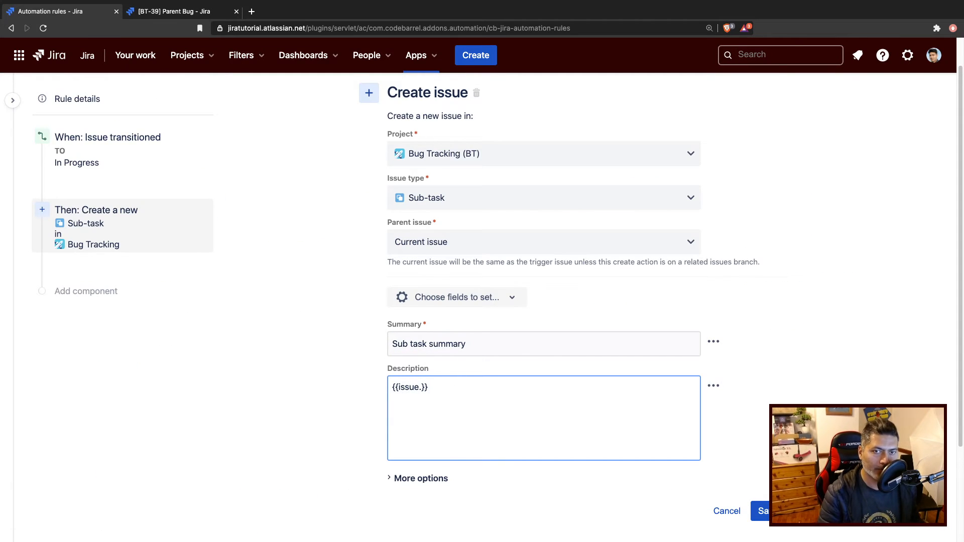
pyautogui.hotkey('ctrl', 'v')
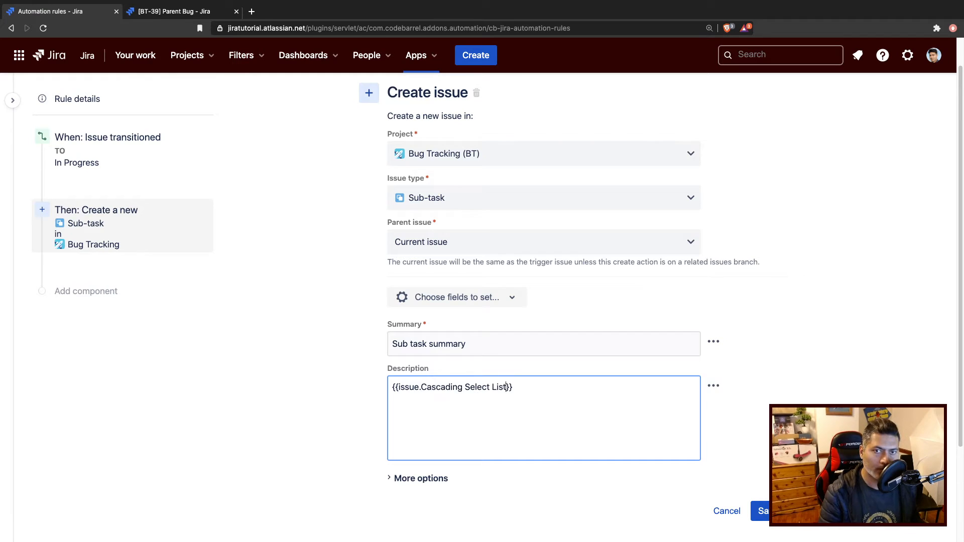
pyautogui.write('.value')
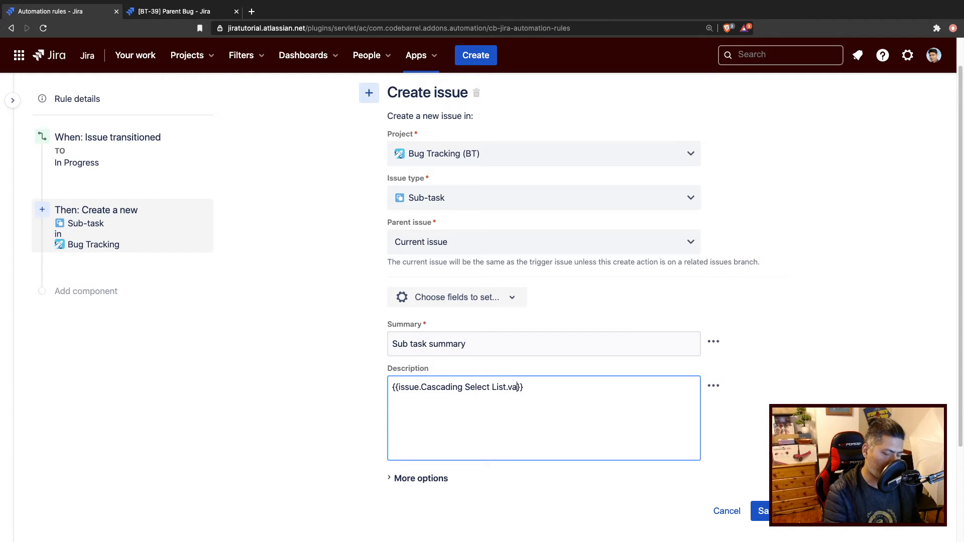
pyautogui.hotkey('ctrl', 'a')
pyautogui.hotkey('ctrl', 'c')
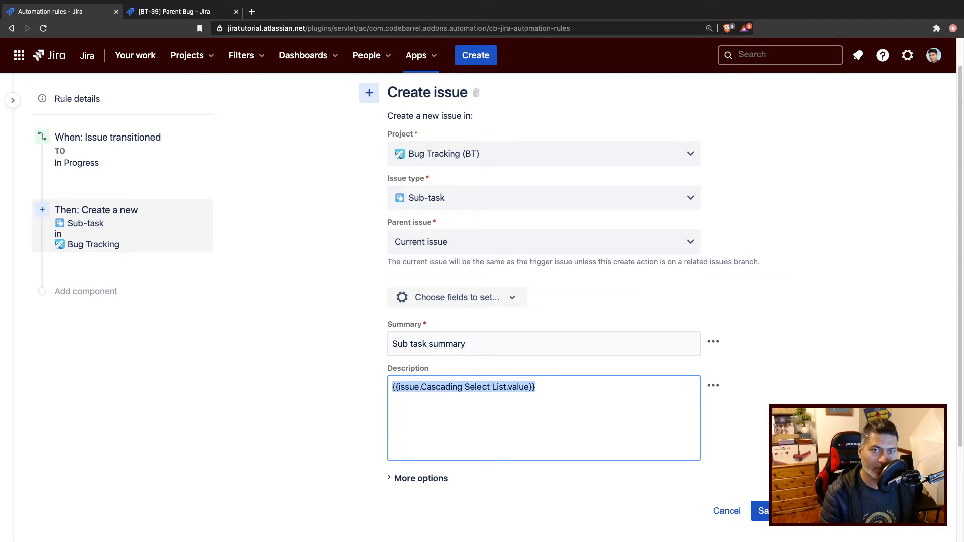
pyautogui.press('Right')
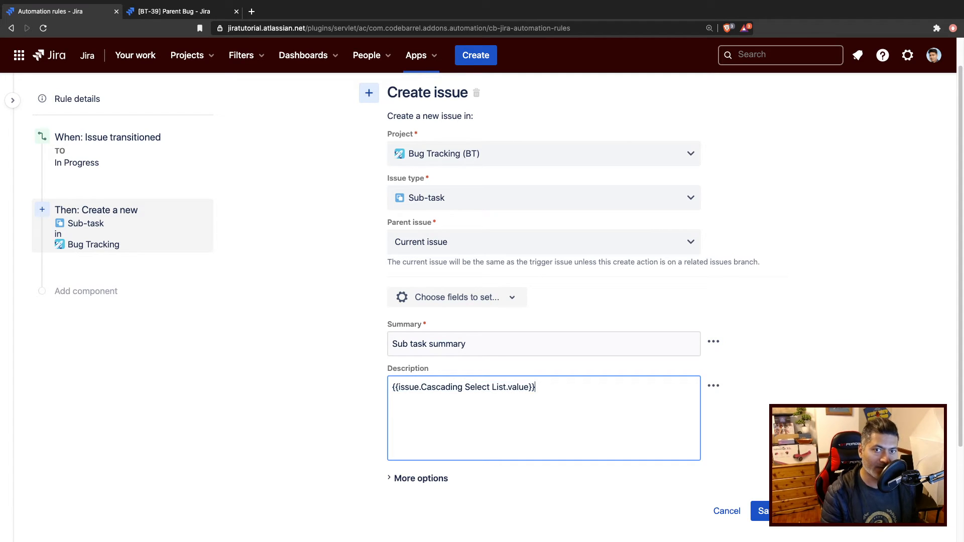
pyautogui.hotkey('ctrl', 'v')
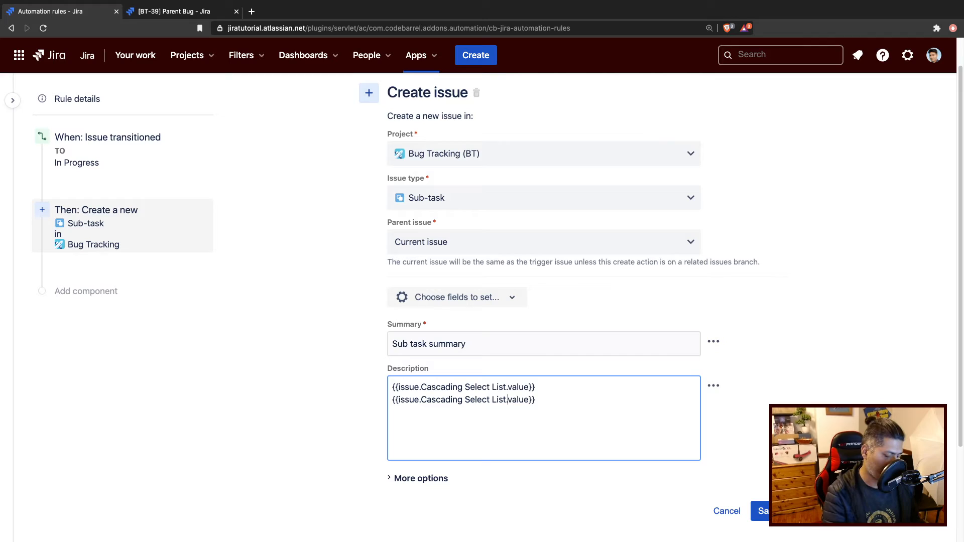
pyautogui.write('child.')
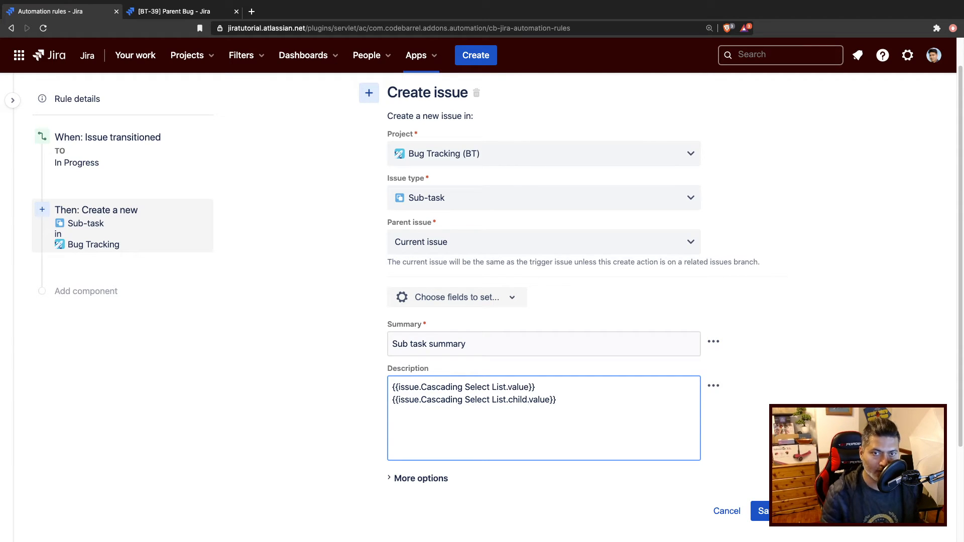
# Save the action, name the rule copy-cascading-custom-field-subtask and turn it on.
pyautogui.click(763, 511)
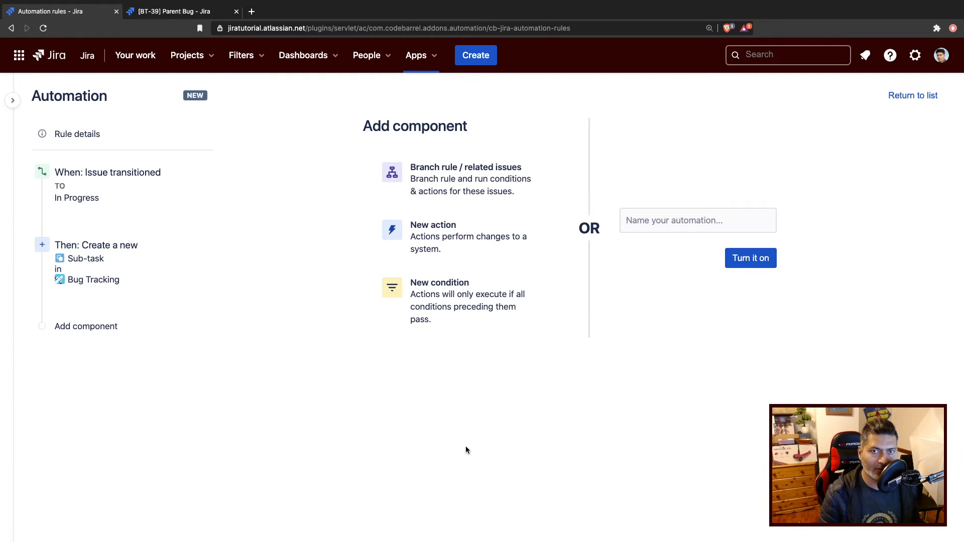
pyautogui.click(684, 218)
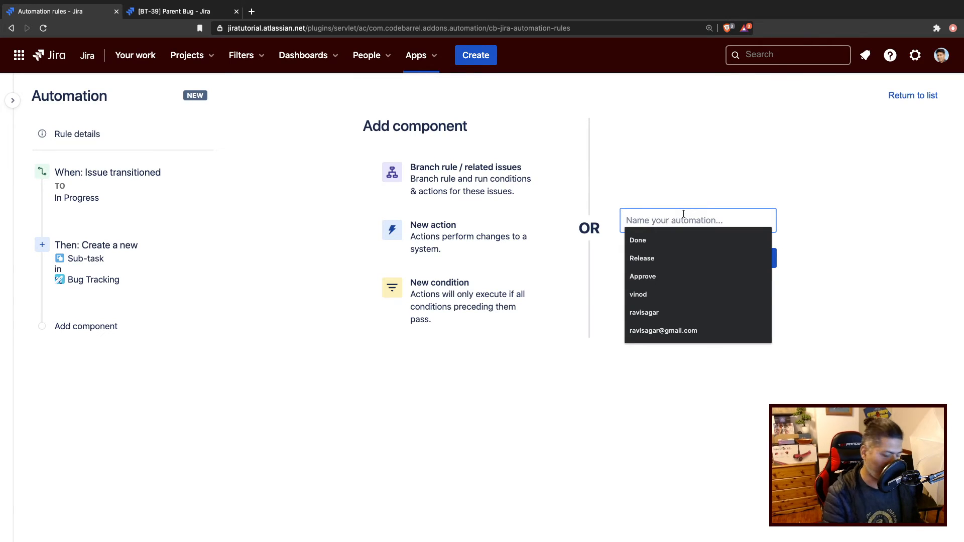
pyautogui.write('copy-cascading-custom-field-subtask')
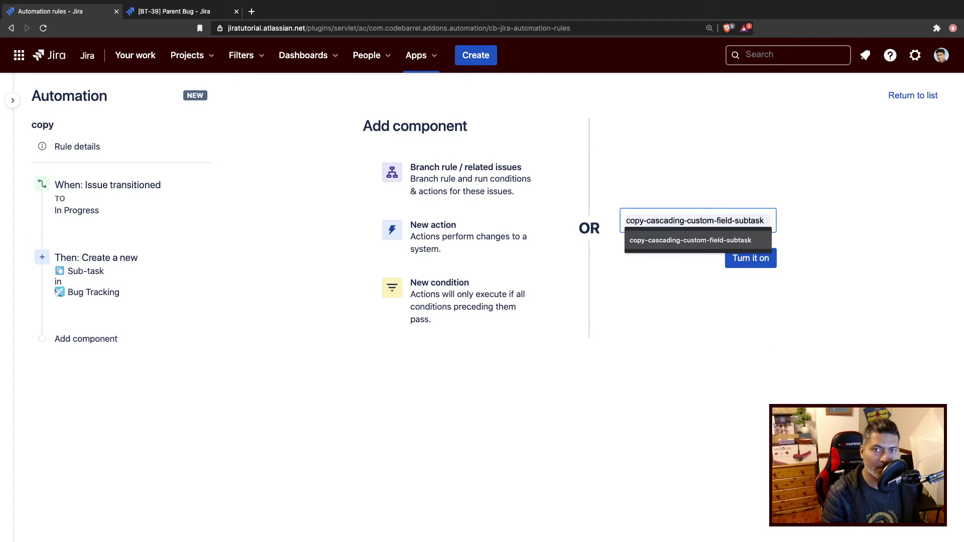
pyautogui.click(690, 239)
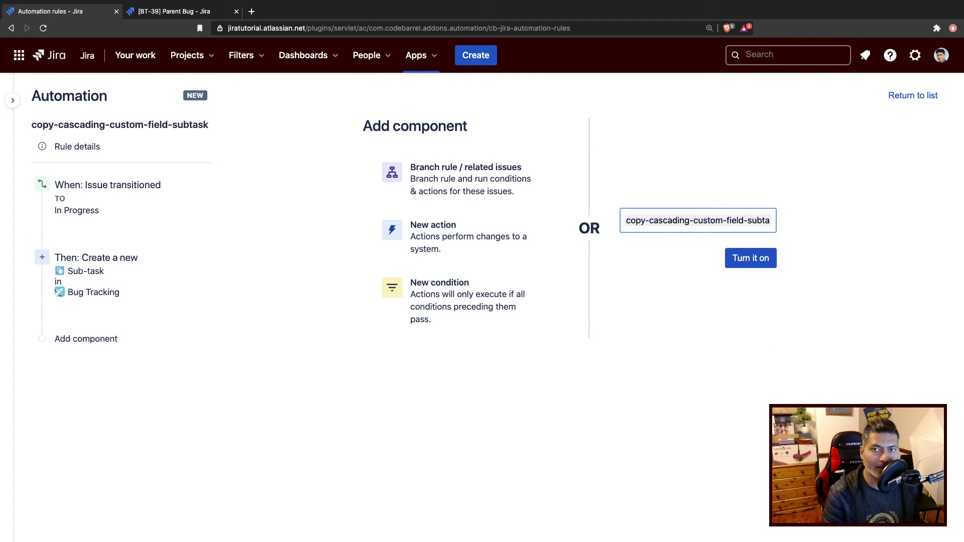
pyautogui.click(765, 258)
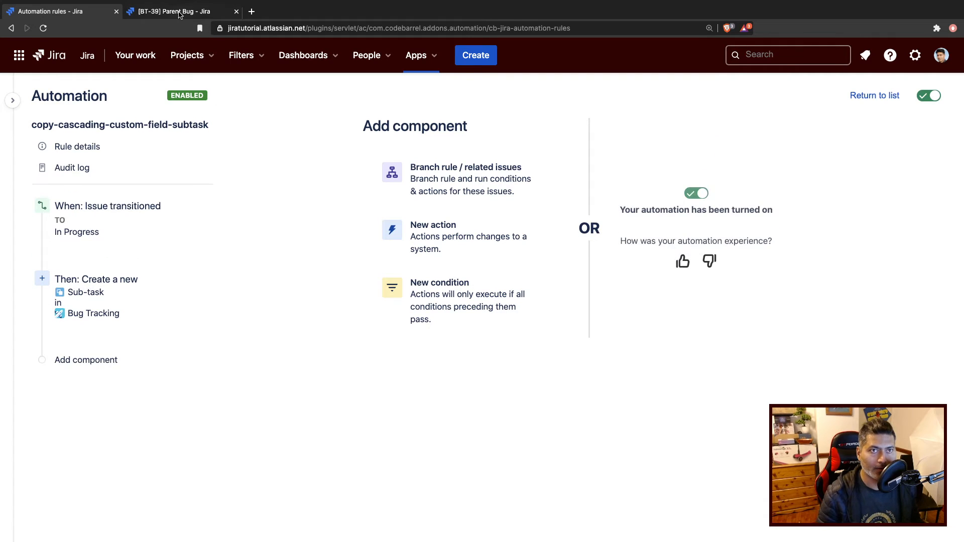
# Transition Parent Bug BT-39 to In Progress.
pyautogui.click(180, 11)
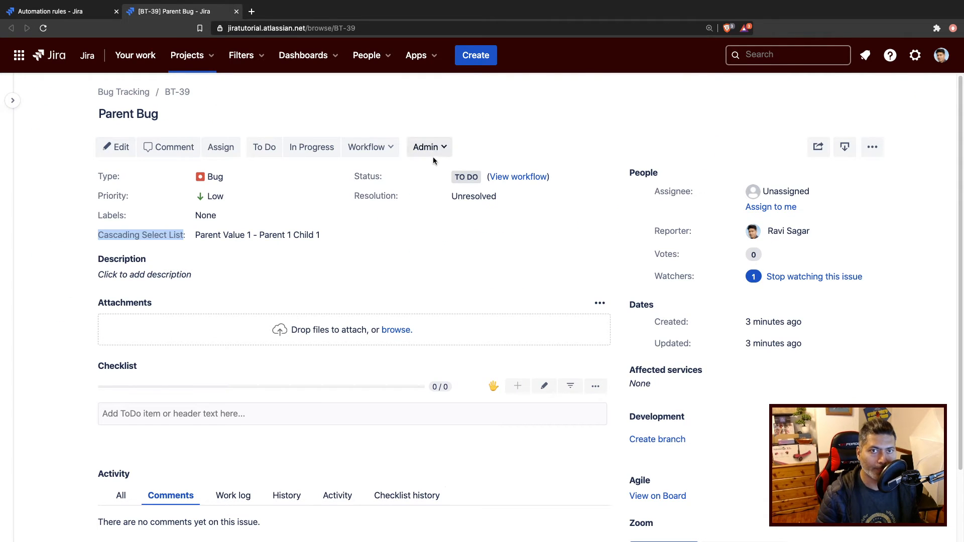
pyautogui.click(371, 146)
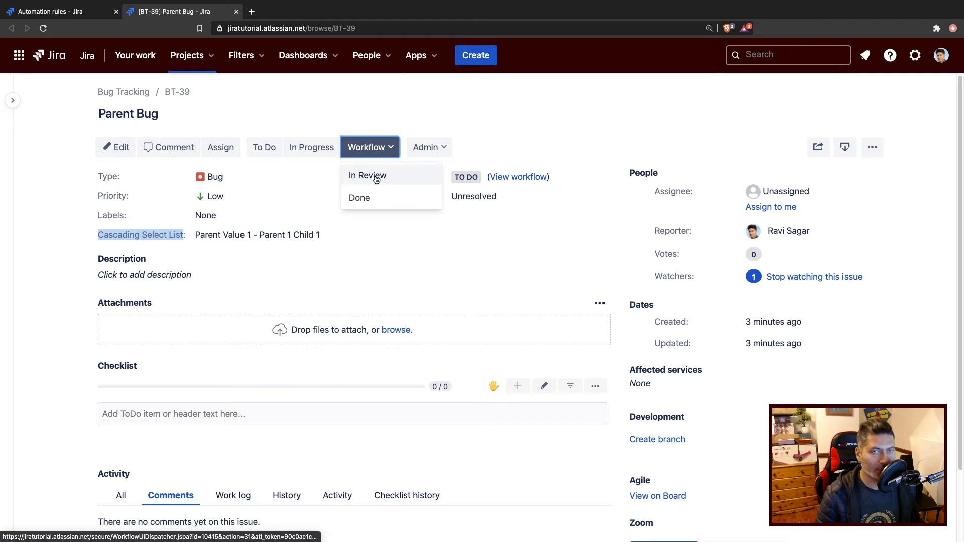
pyautogui.click(528, 136)
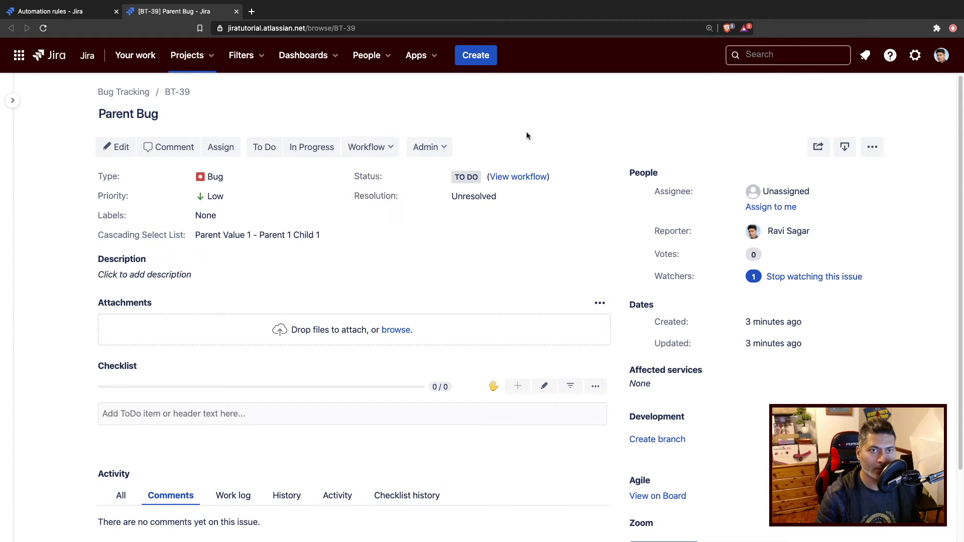
pyautogui.click(371, 147)
pyautogui.click(311, 146)
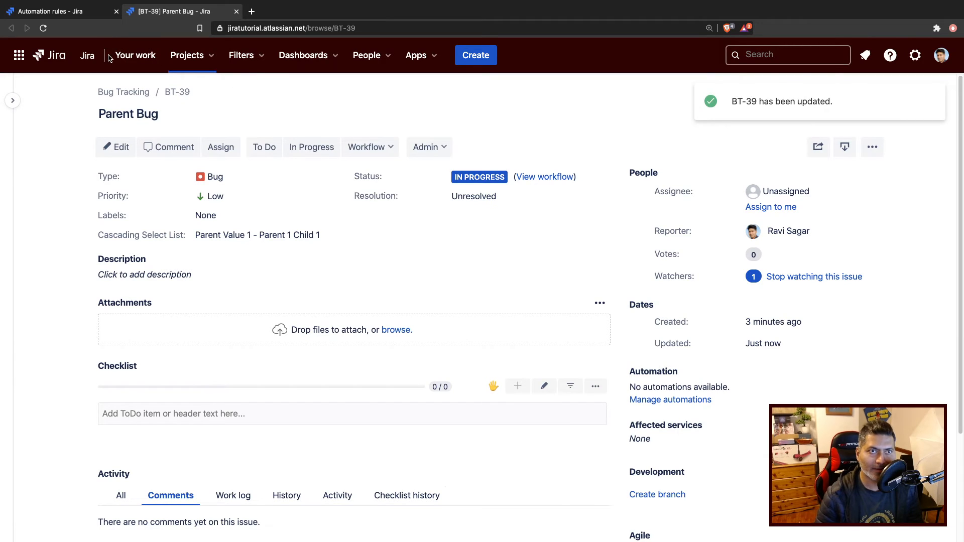
# Check the rule's audit log and expand the successful run that created BT-40.
pyautogui.click(73, 13)
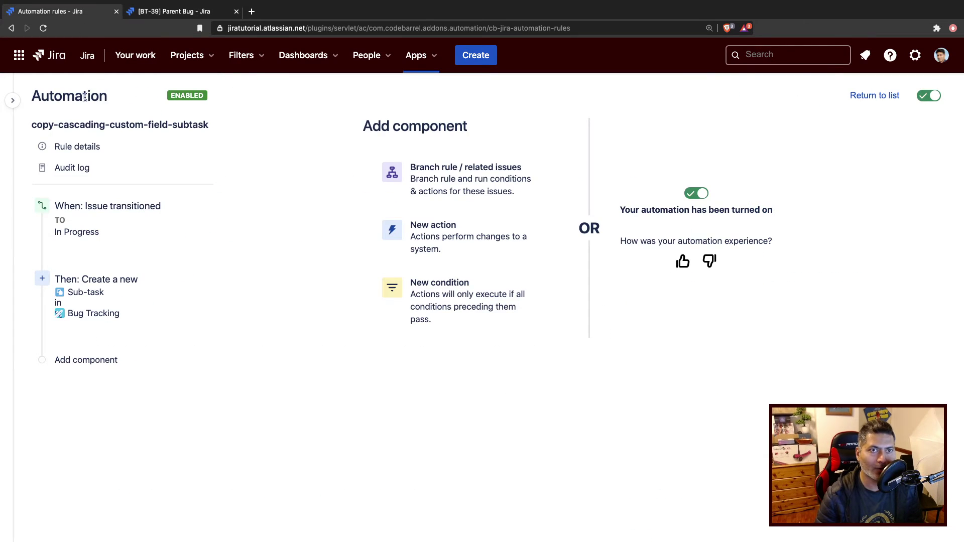
pyautogui.click(72, 168)
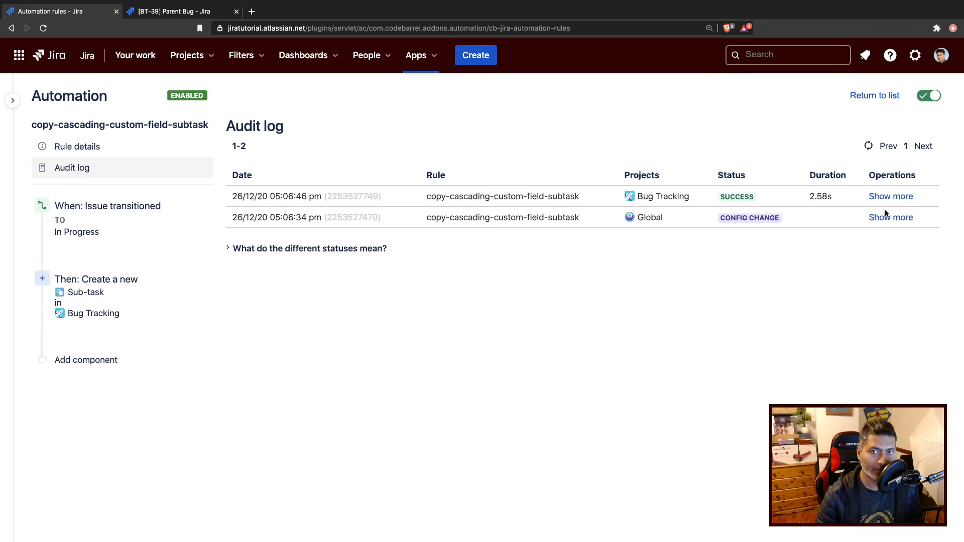
pyautogui.click(891, 196)
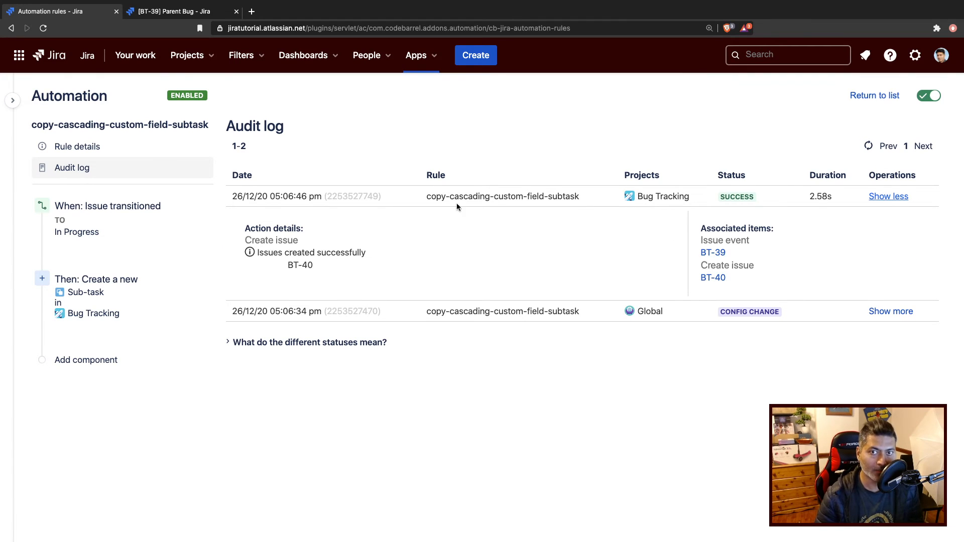
# Reload Parent Bug, open its new sub-task BT-40 showing Parent Value 1 / Parent 1 Child 1, then return to the audit log.
pyautogui.click(174, 12)
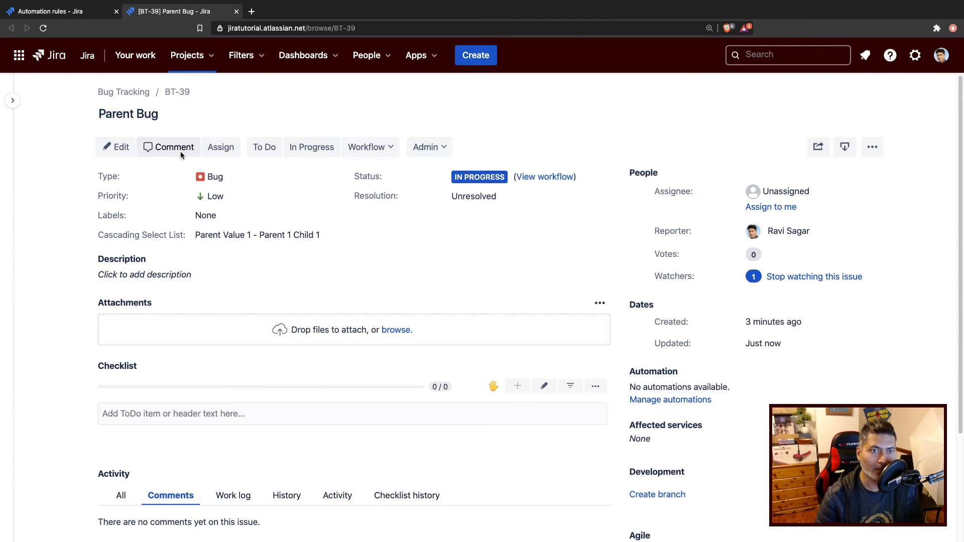
pyautogui.click(43, 27)
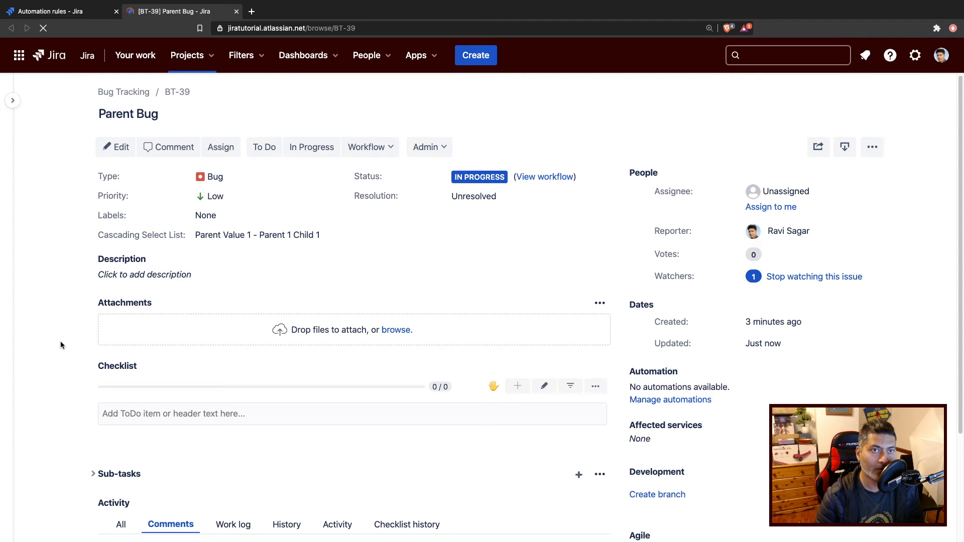
pyautogui.scroll(-2, 59, 338)
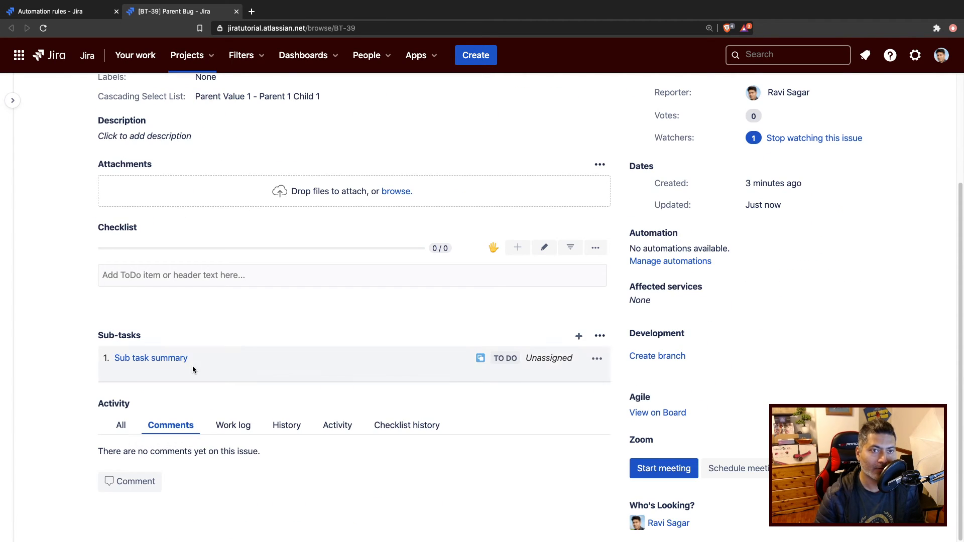
pyautogui.click(159, 358)
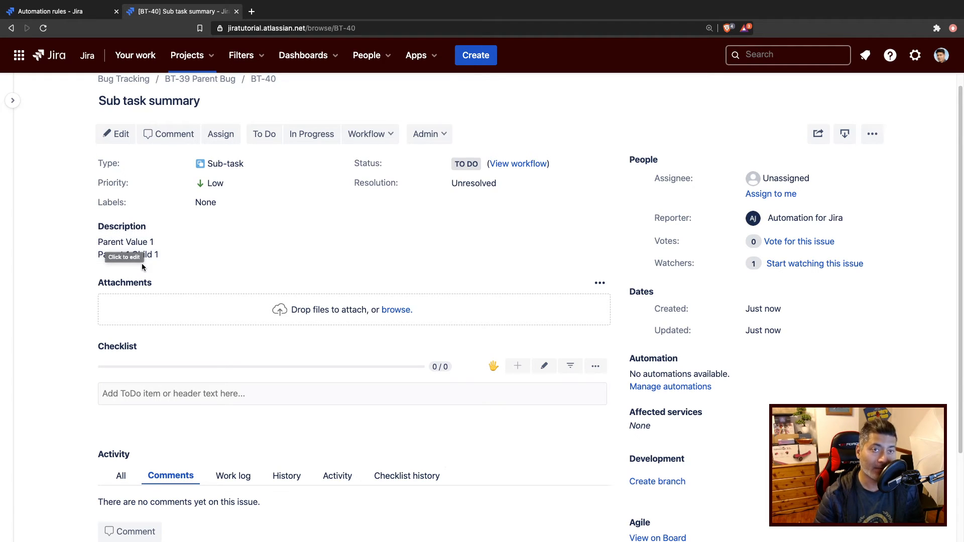
pyautogui.click(53, 12)
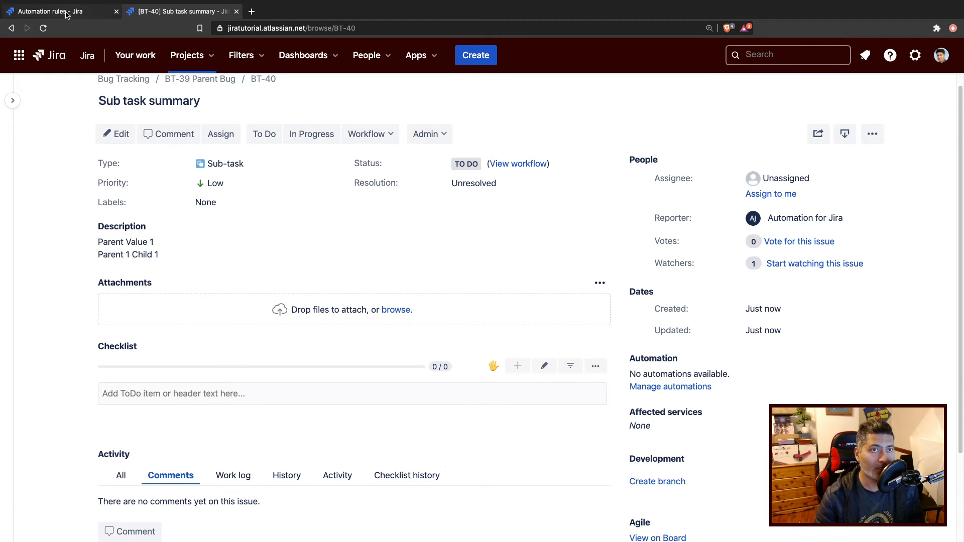
# Edit the Create sub-task action, adding a {{issue.Cascading Select List}} line at the top of the description.
pyautogui.click(121, 294)
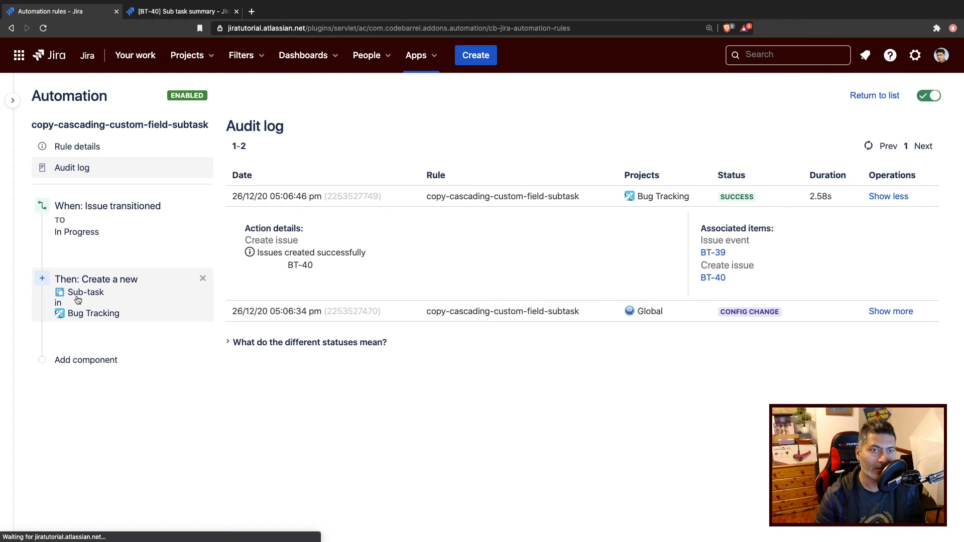
pyautogui.moveTo(573, 444); pyautogui.dragTo(386, 391)
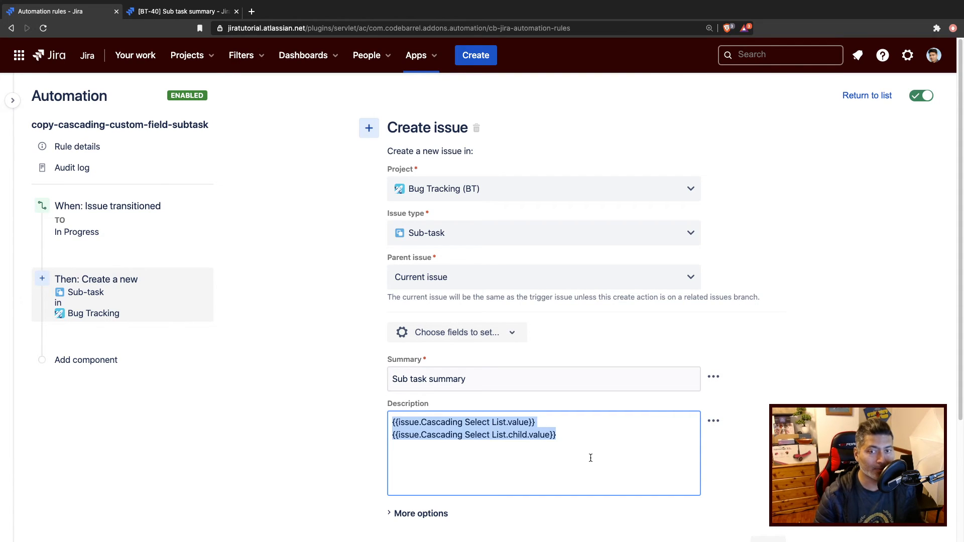
pyautogui.click(584, 439)
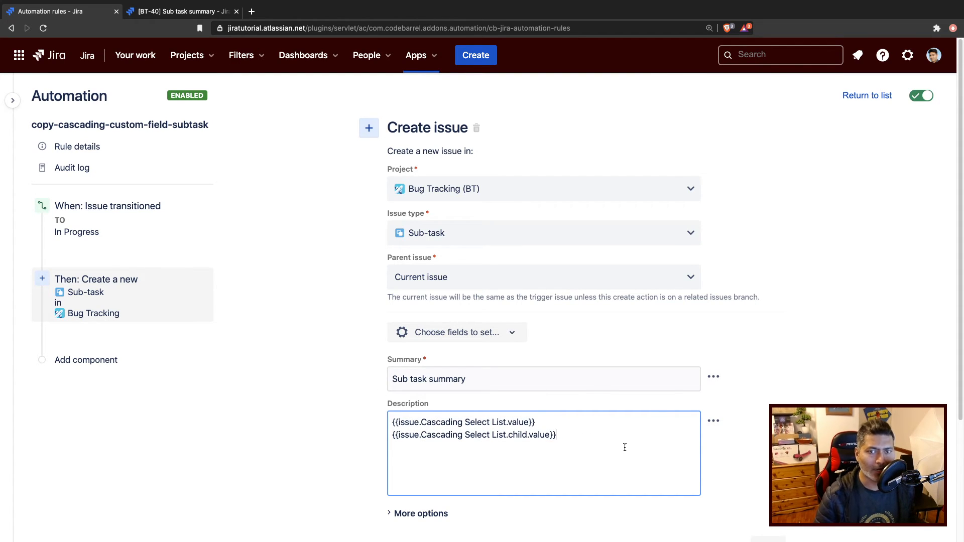
pyautogui.moveTo(493, 443); pyautogui.dragTo(385, 423)
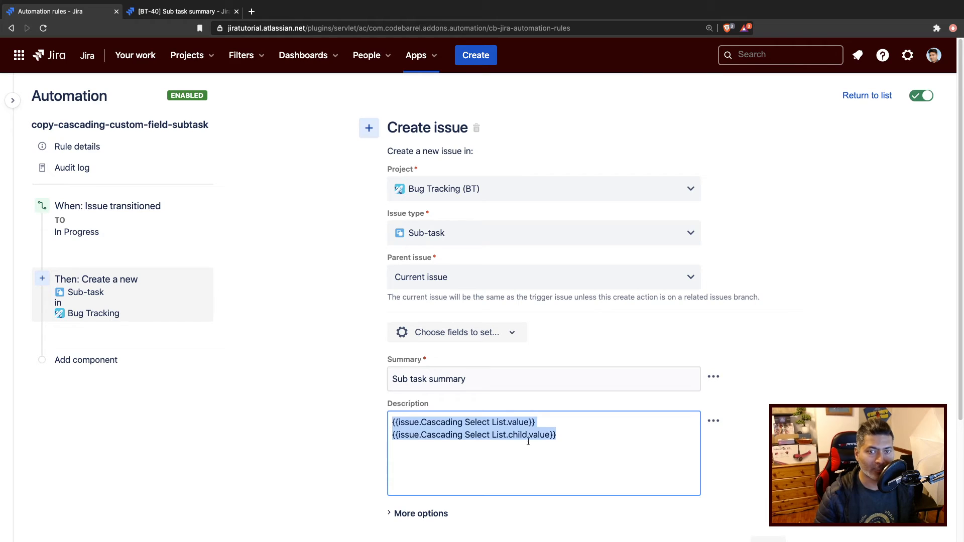
pyautogui.click(545, 430)
pyautogui.moveTo(506, 423); pyautogui.dragTo(386, 419)
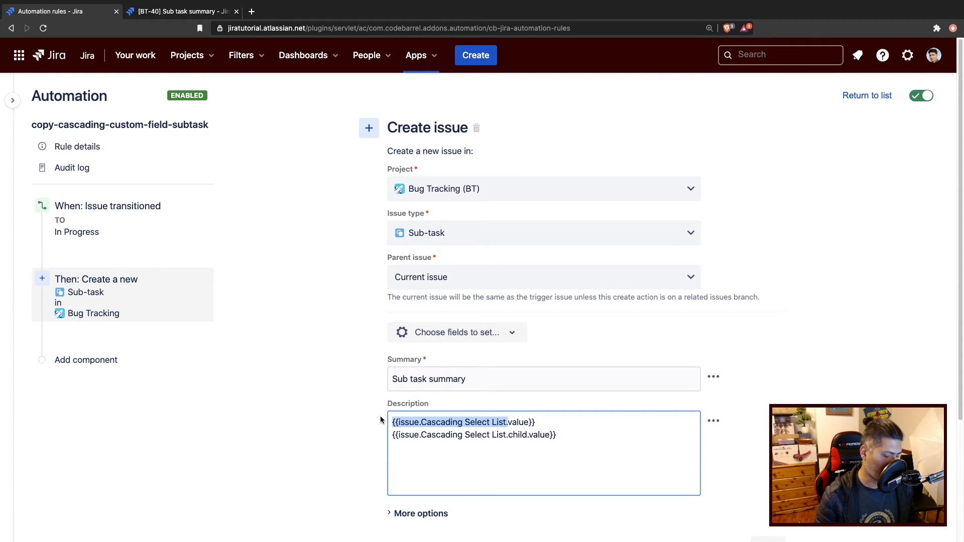
pyautogui.press('Left')
pyautogui.press('Return')
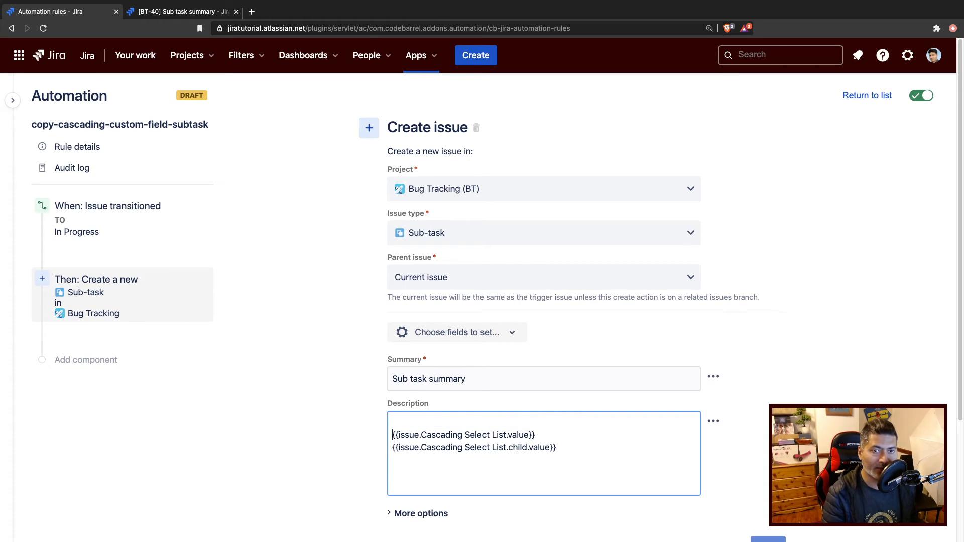
pyautogui.write('{{issue.Cascading Select List.')
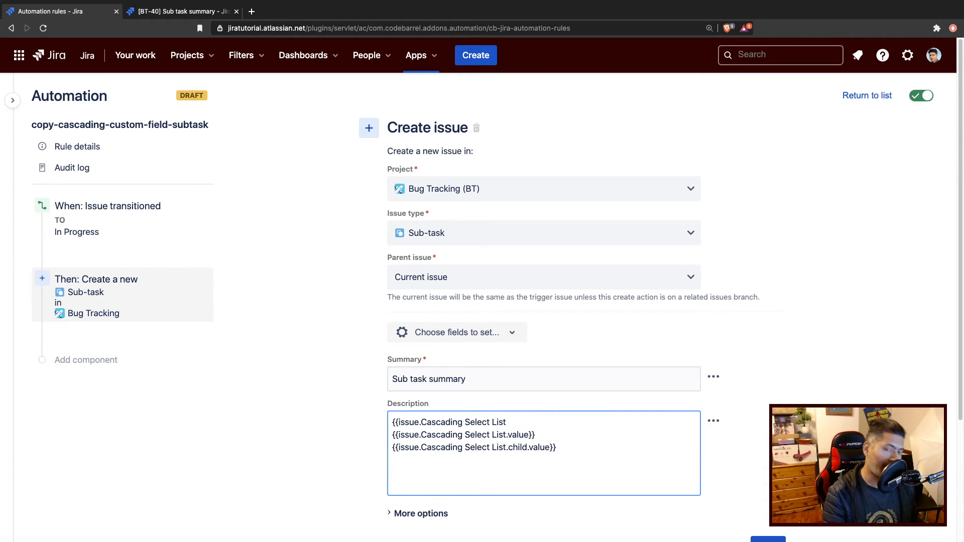
pyautogui.scroll(-1, 657, 427)
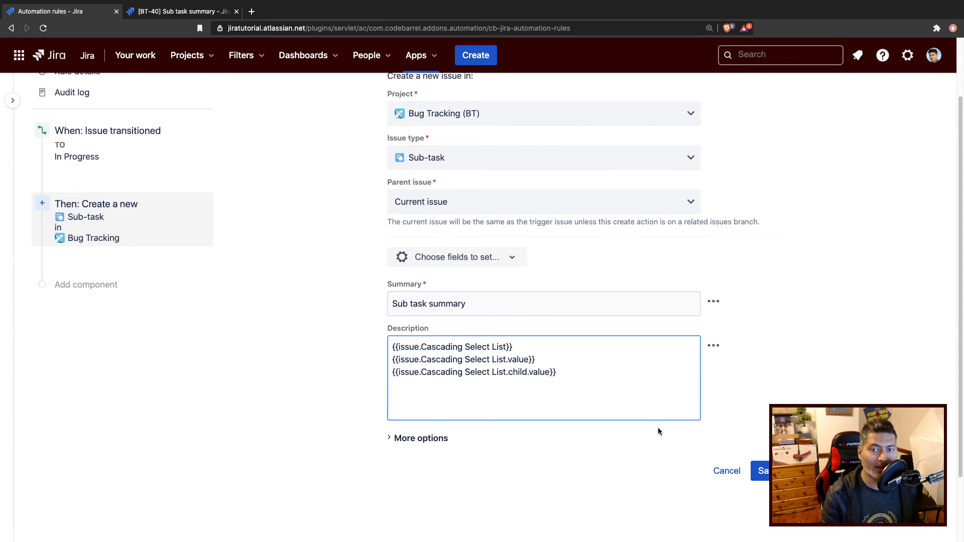
# Save the action, publish the rule changes, and return to the BT-40 sub-task page.
pyautogui.click(763, 475)
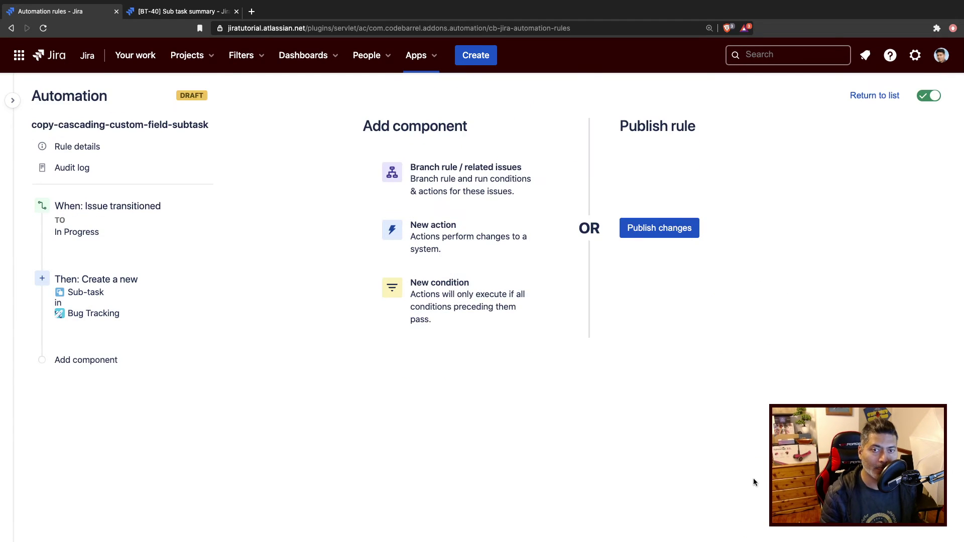
pyautogui.click(660, 229)
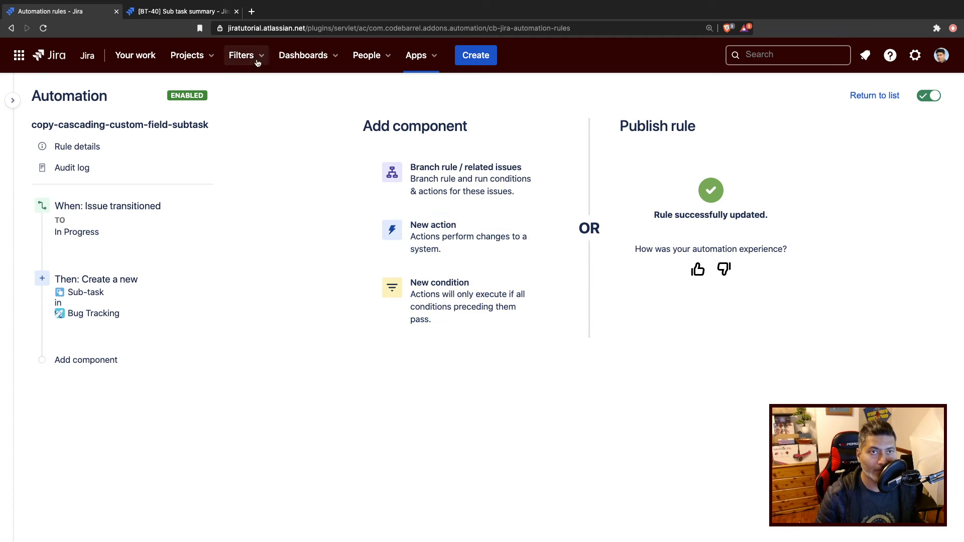
pyautogui.click(172, 11)
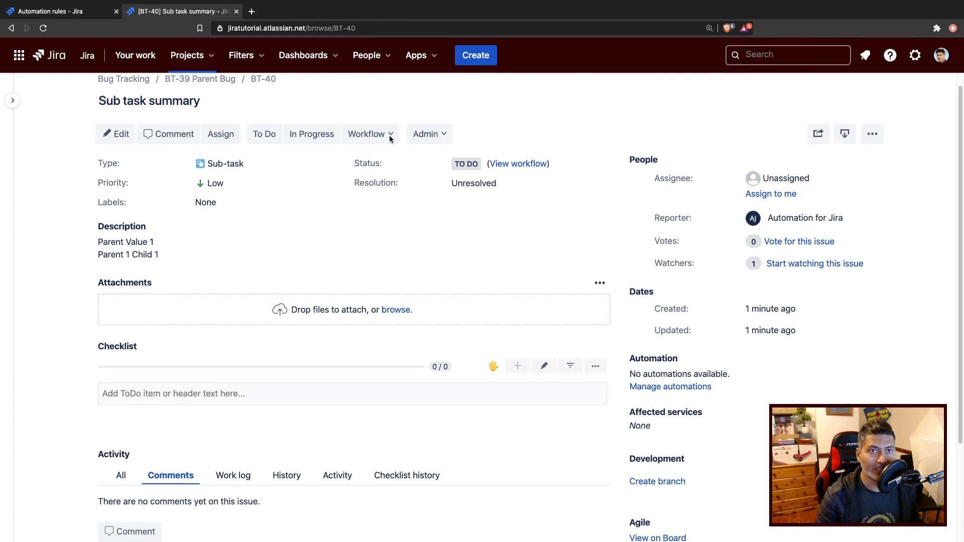
pyautogui.scroll(1, 393, 136)
# Transition BT-40 and then parent bug BT-39 to In Progress and reload the parent to trigger the rule.
pyautogui.click(311, 147)
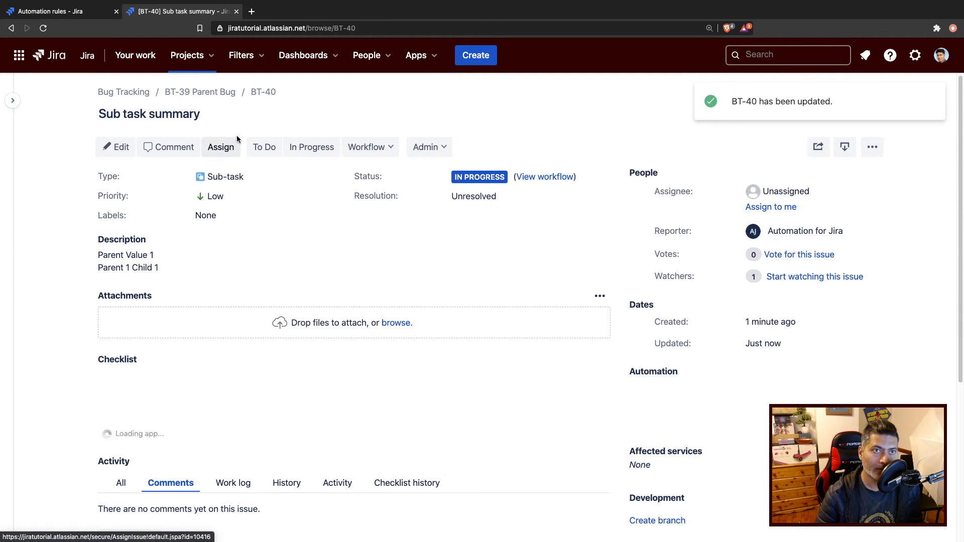
pyautogui.click(43, 28)
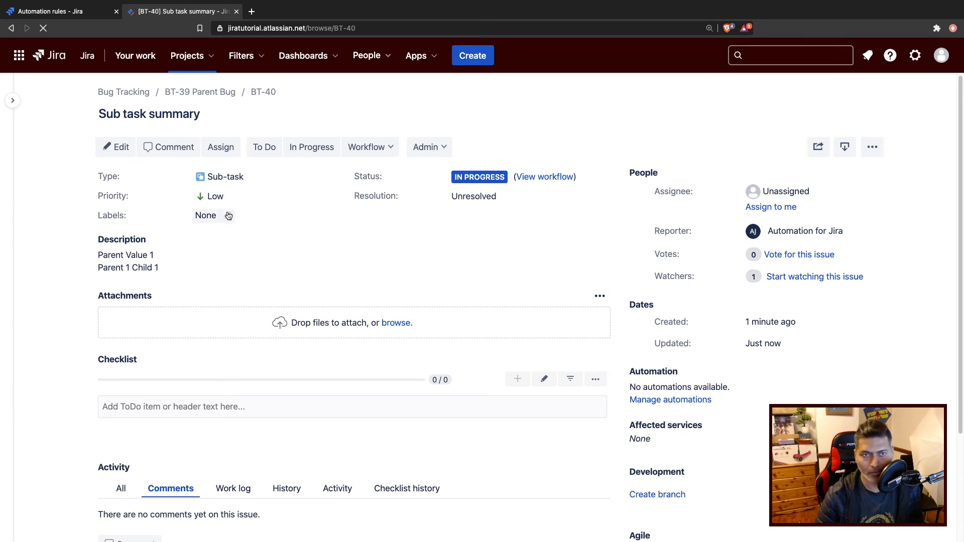
pyautogui.click(195, 95)
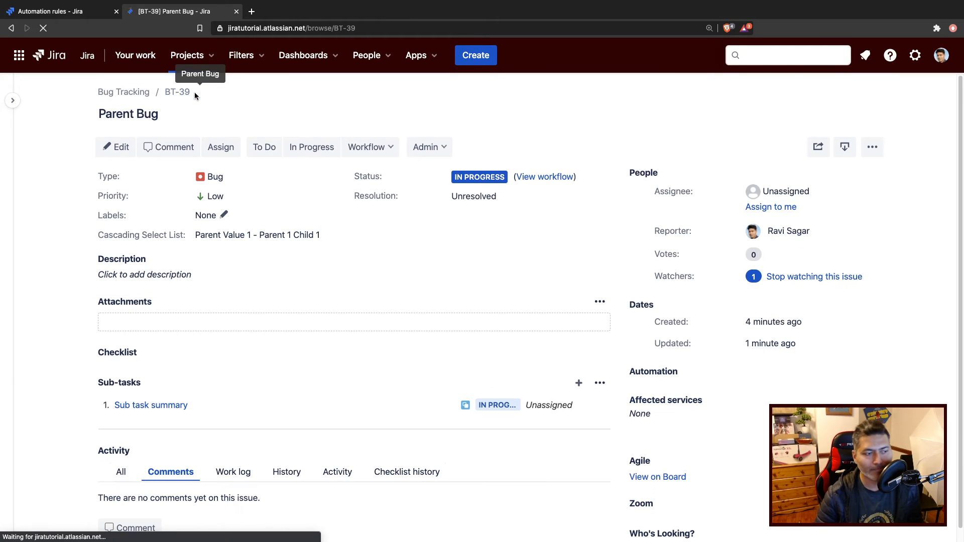
pyautogui.click(319, 147)
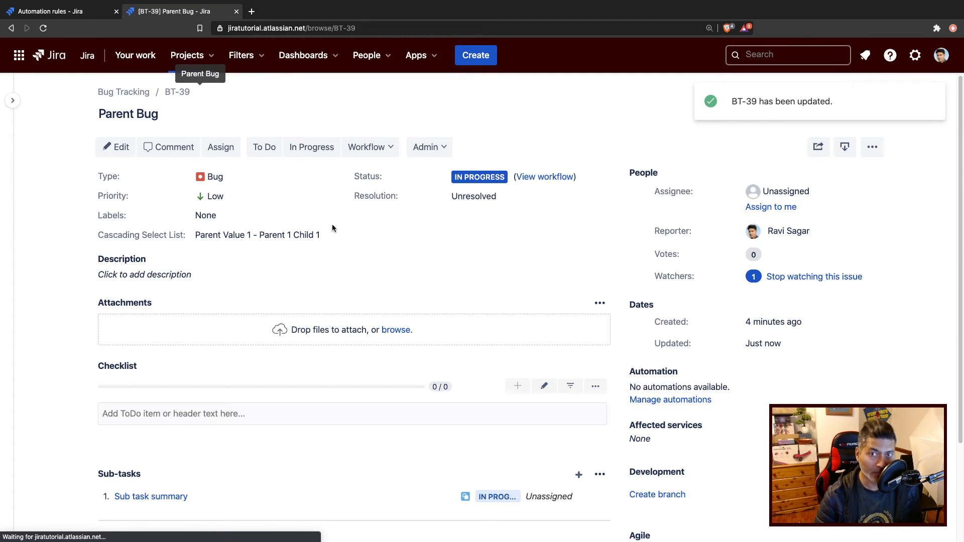
pyautogui.click(43, 28)
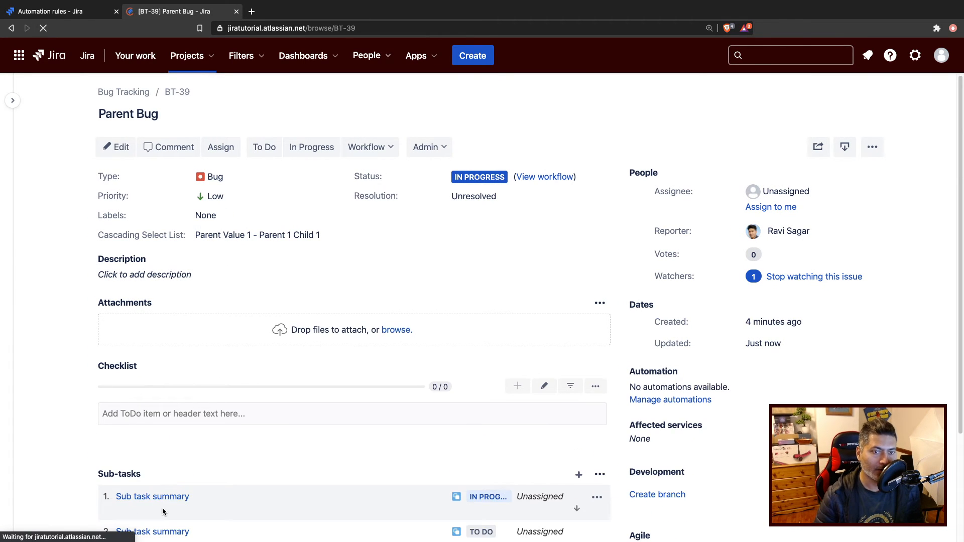
pyautogui.scroll(-2, 151, 532)
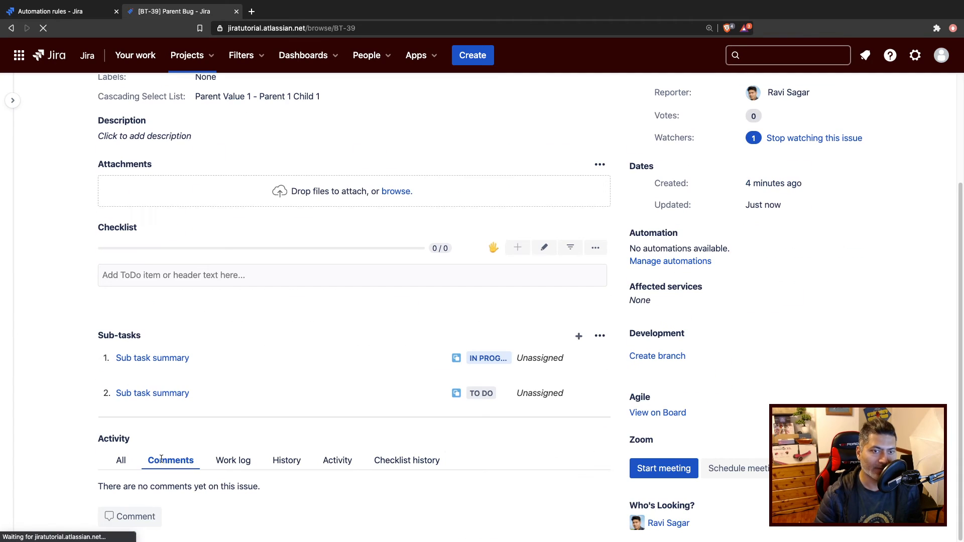
# Open new sub-task BT-41 and inspect its description: raw cascading object, Parent Value 1, Parent 1 Child 1.
pyautogui.click(147, 394)
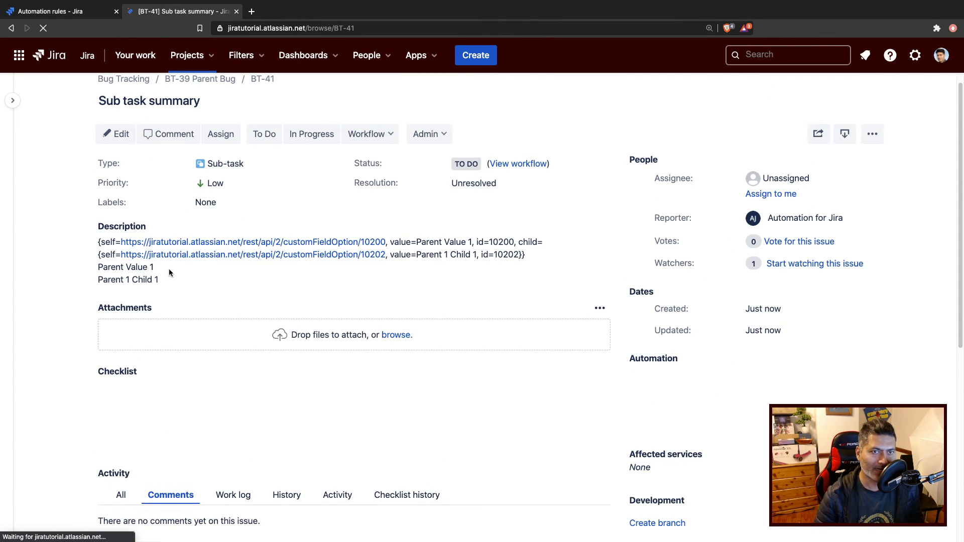
pyautogui.moveTo(536, 256); pyautogui.dragTo(96, 240)
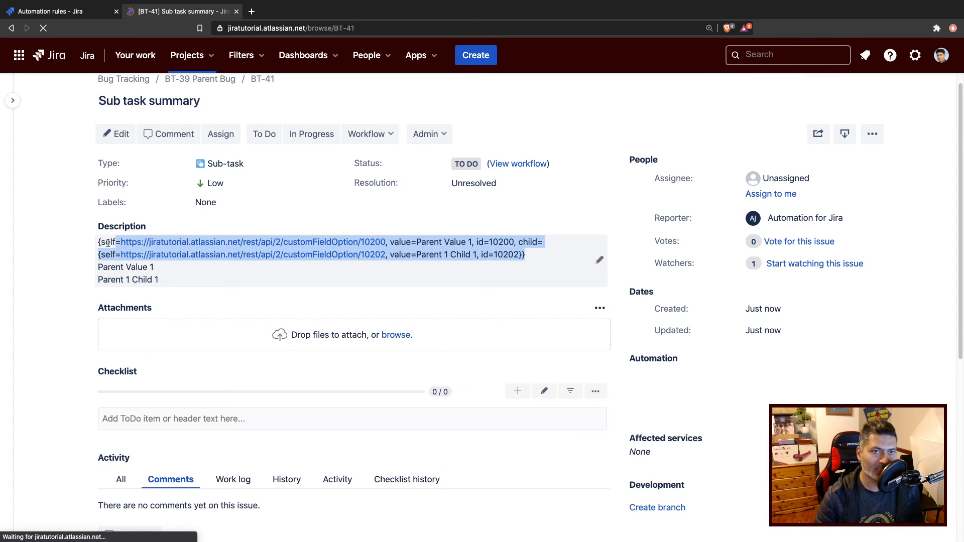
pyautogui.click(506, 241)
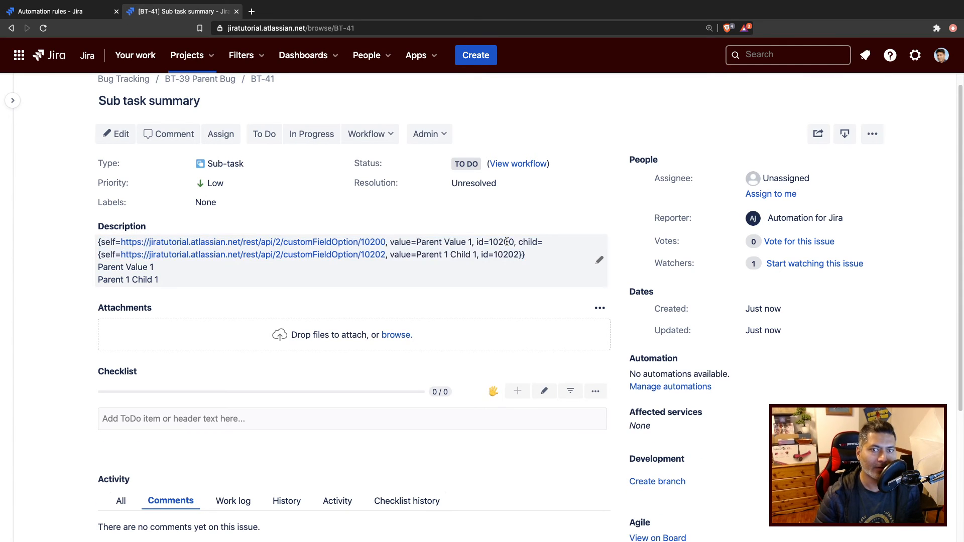
pyautogui.moveTo(475, 242); pyautogui.dragTo(388, 241)
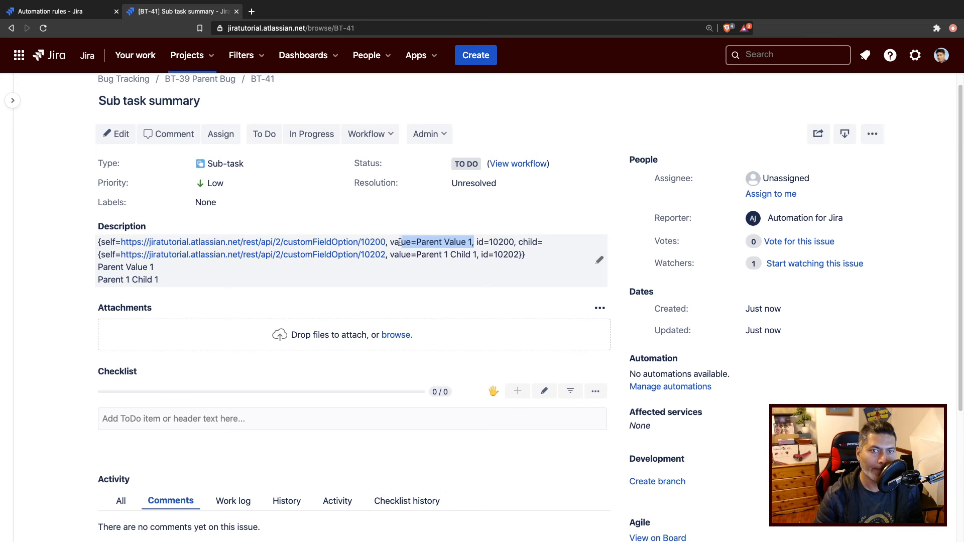
pyautogui.click(515, 242)
pyautogui.moveTo(519, 242)
pyautogui.mouseDown()
pyautogui.moveTo(539, 242)
pyautogui.moveTo(513, 254)
pyautogui.mouseUp()
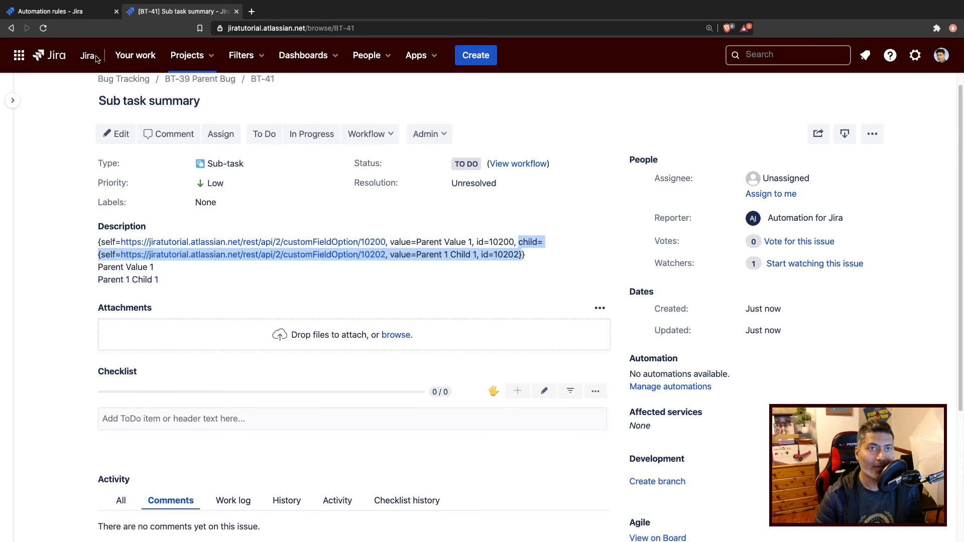
pyautogui.click(72, 196)
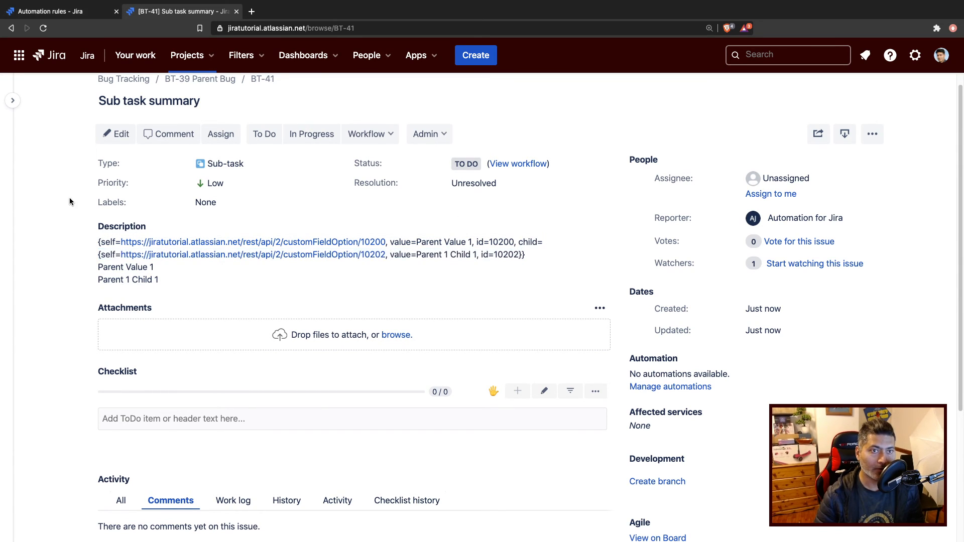
pyautogui.click(117, 134)
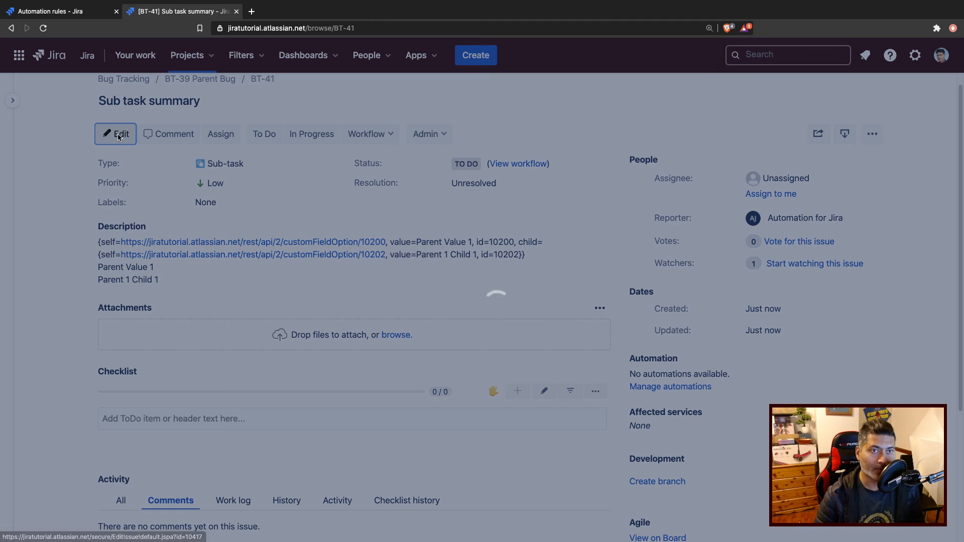
pyautogui.scroll(-8, 364, 280)
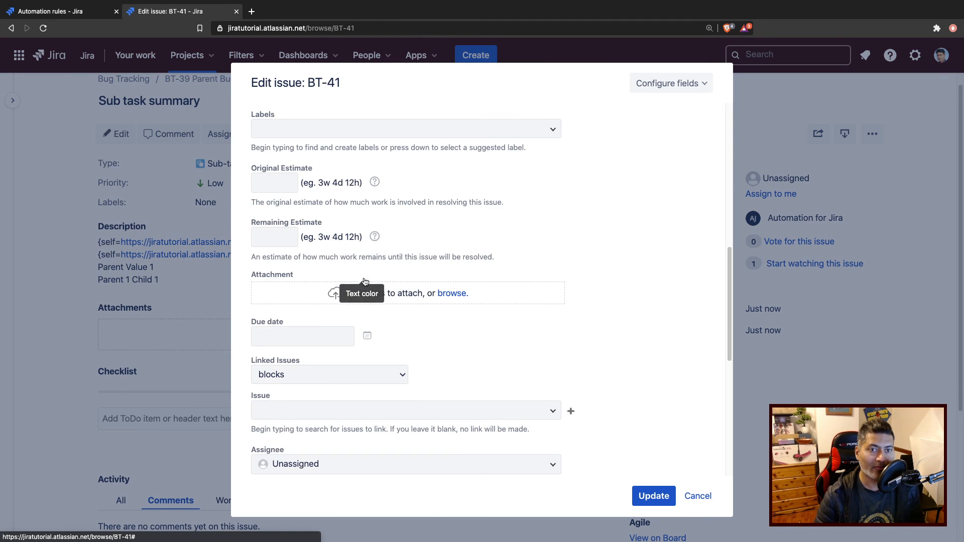
pyautogui.scroll(-8, 364, 279)
pyautogui.scroll(-2, 354, 271)
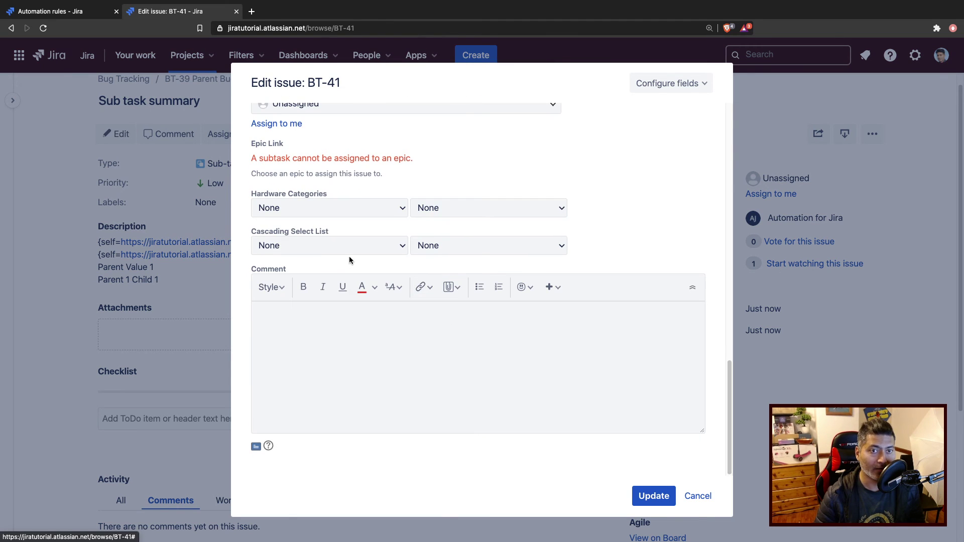
pyautogui.click(304, 240)
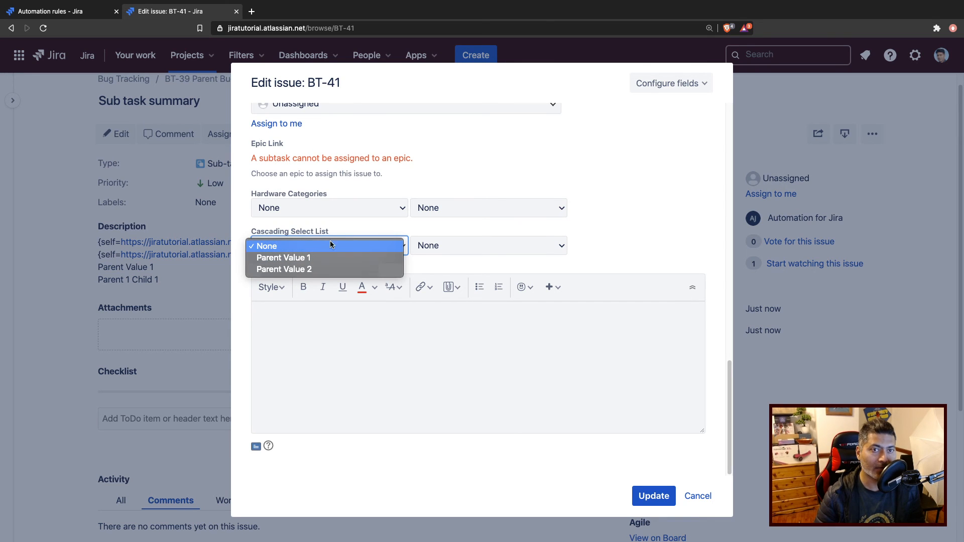
pyautogui.click(596, 227)
pyautogui.click(698, 497)
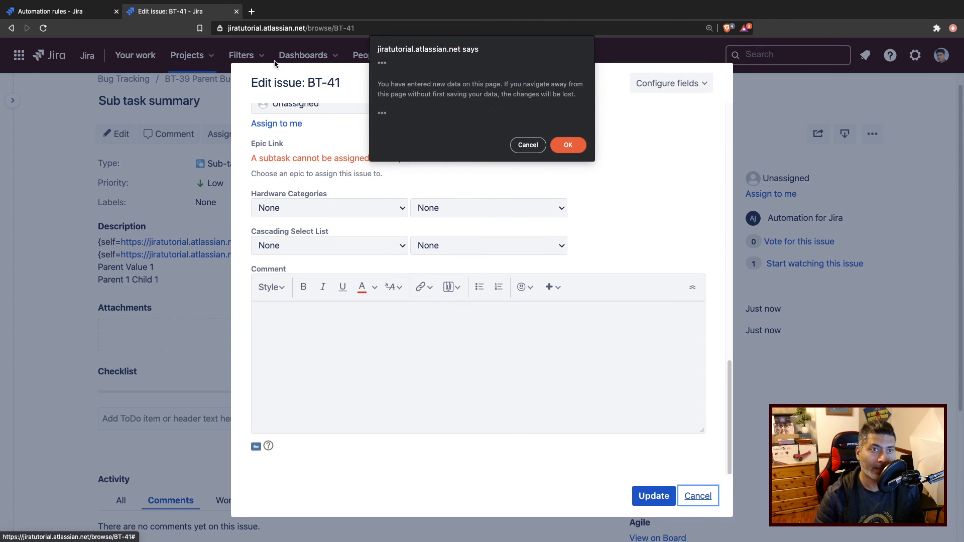
pyautogui.click(568, 145)
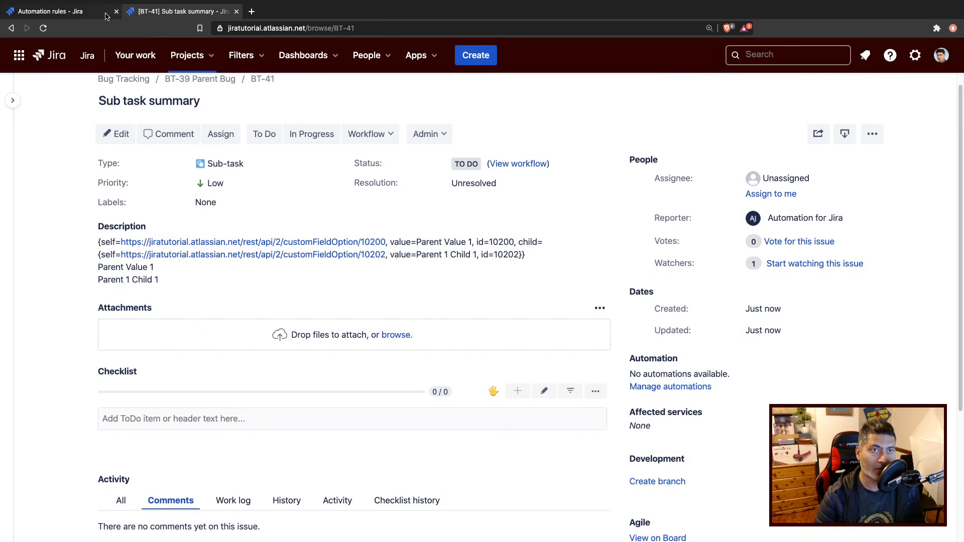
# Back in the rule, open the Create sub-task action's 'Choose fields to set' list and trim the search.
pyautogui.click(54, 12)
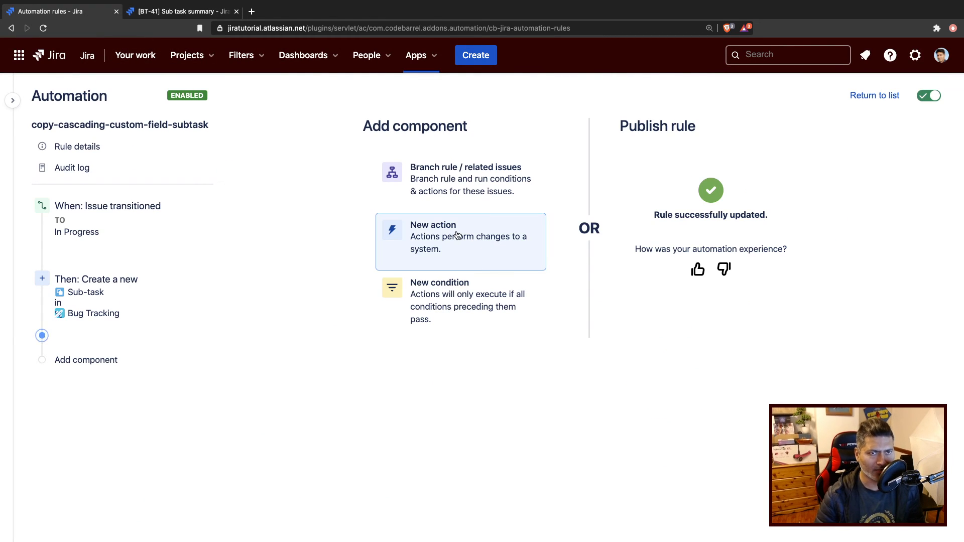
pyautogui.click(91, 285)
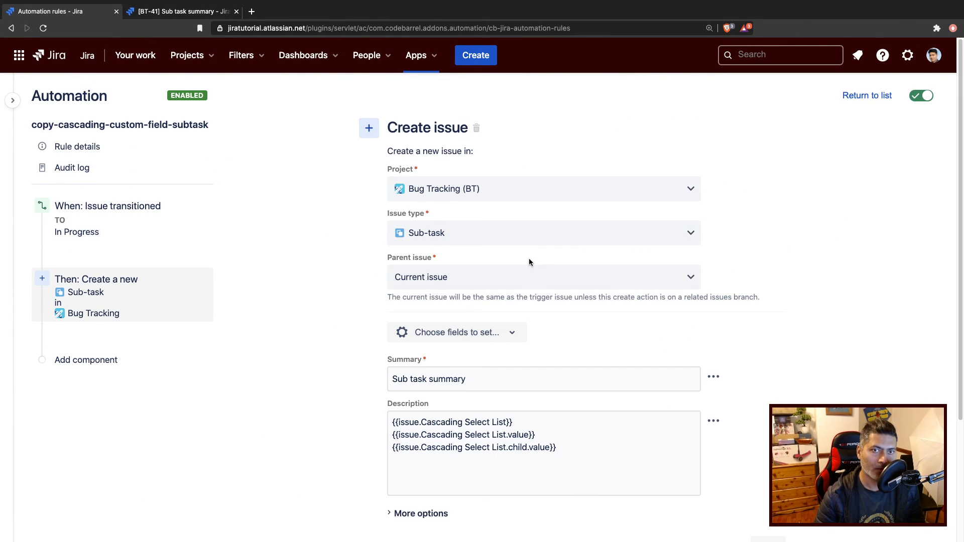
pyautogui.scroll(-1, 529, 258)
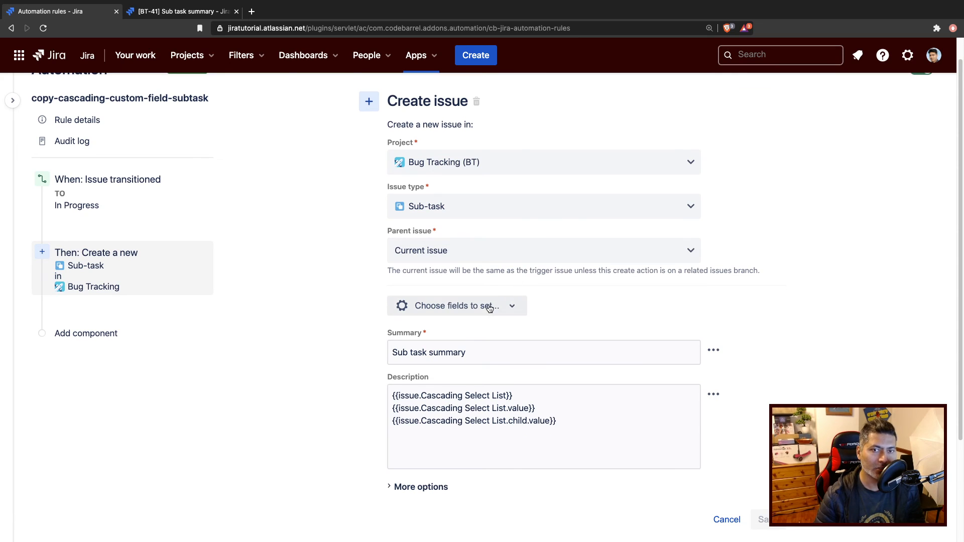
pyautogui.click(490, 306)
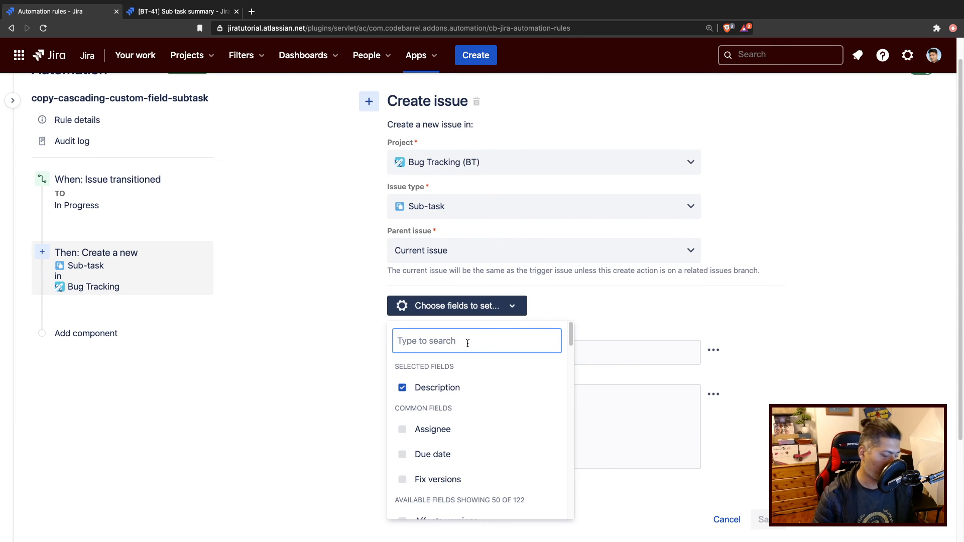
pyautogui.write('ca')
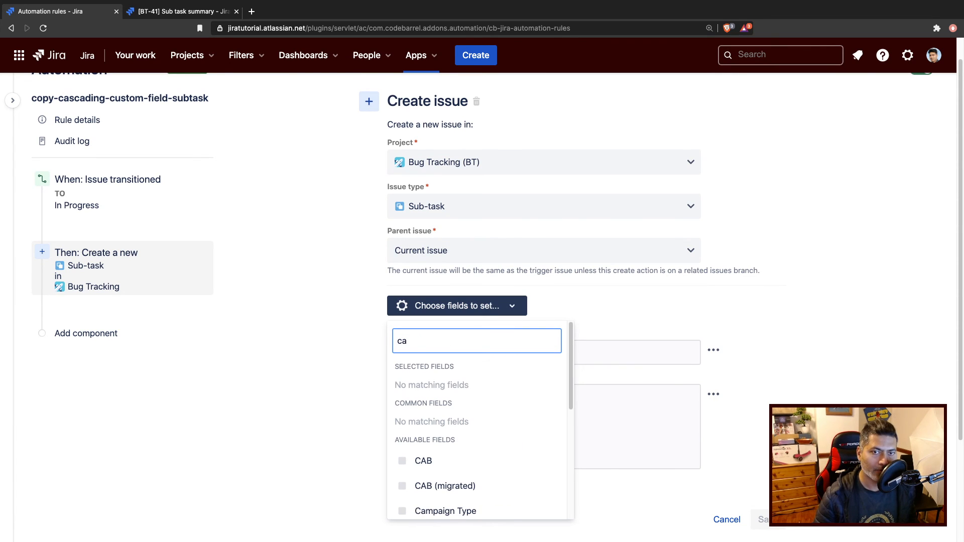
pyautogui.write('s')
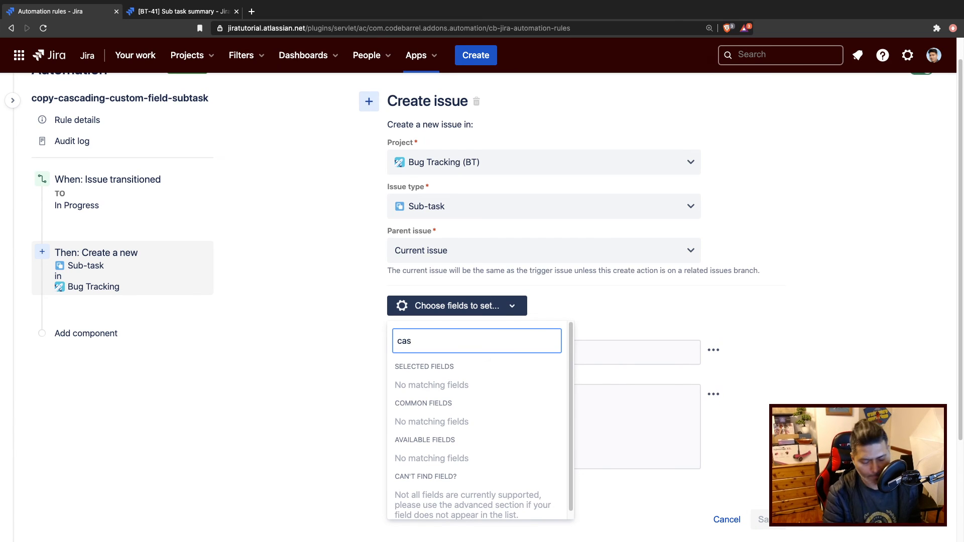
pyautogui.press('BackSpace')
pyautogui.press('BackSpace')
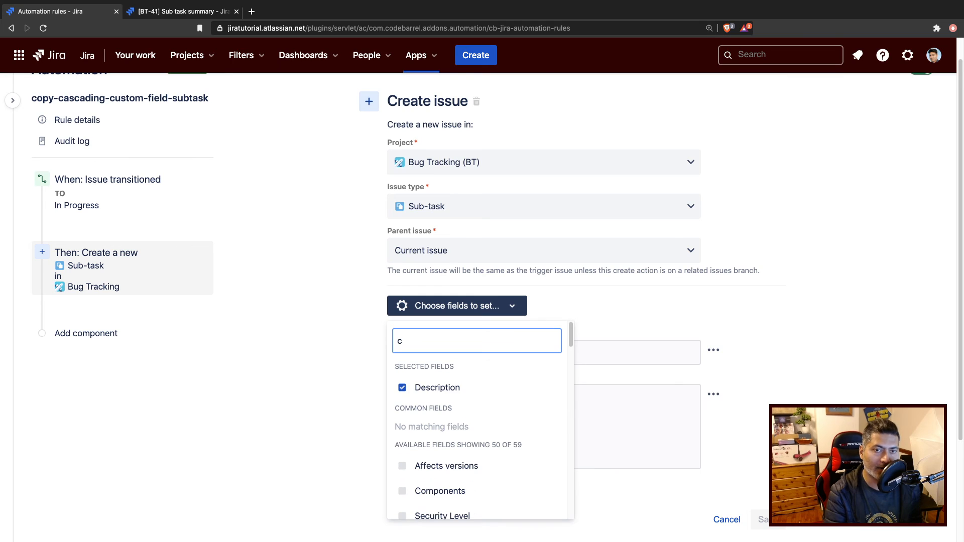
pyautogui.press('BackSpace')
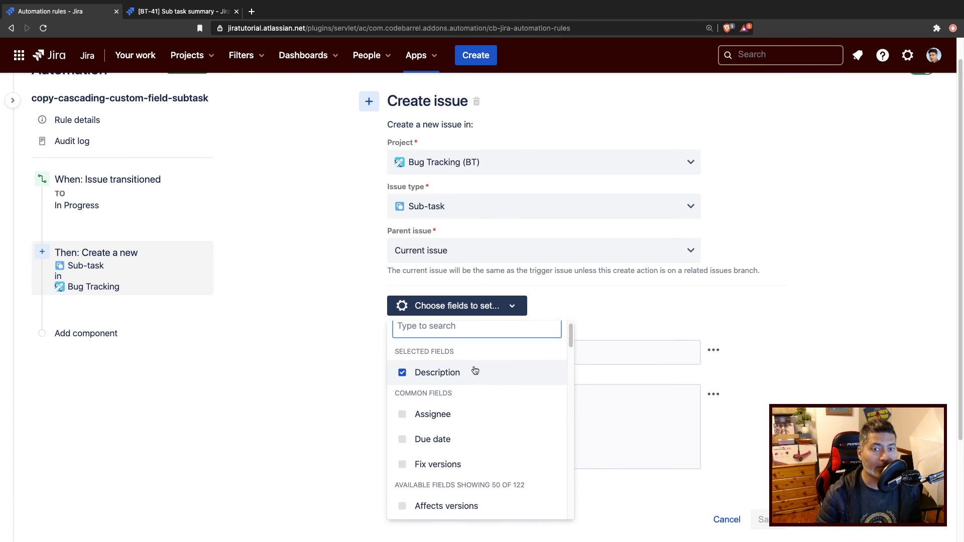
pyautogui.scroll(-5, 503, 394)
pyautogui.scroll(5, 503, 395)
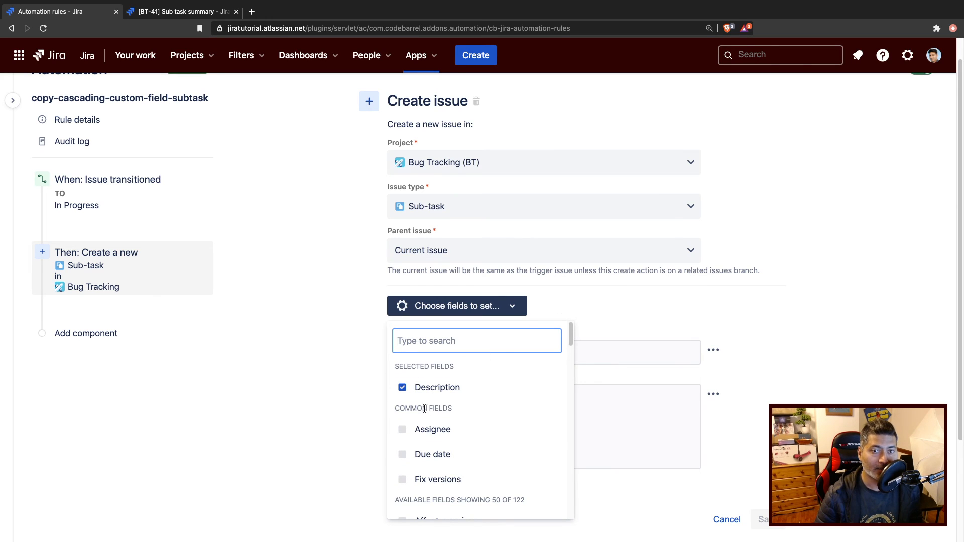
# Add Due date to the action's fields, then search the list for a cascading field without a match.
pyautogui.click(402, 454)
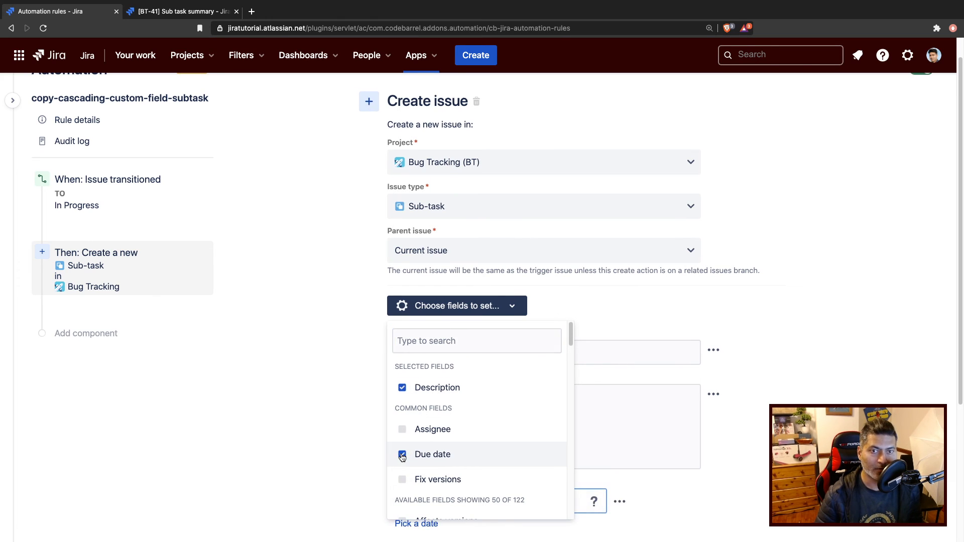
pyautogui.click(748, 467)
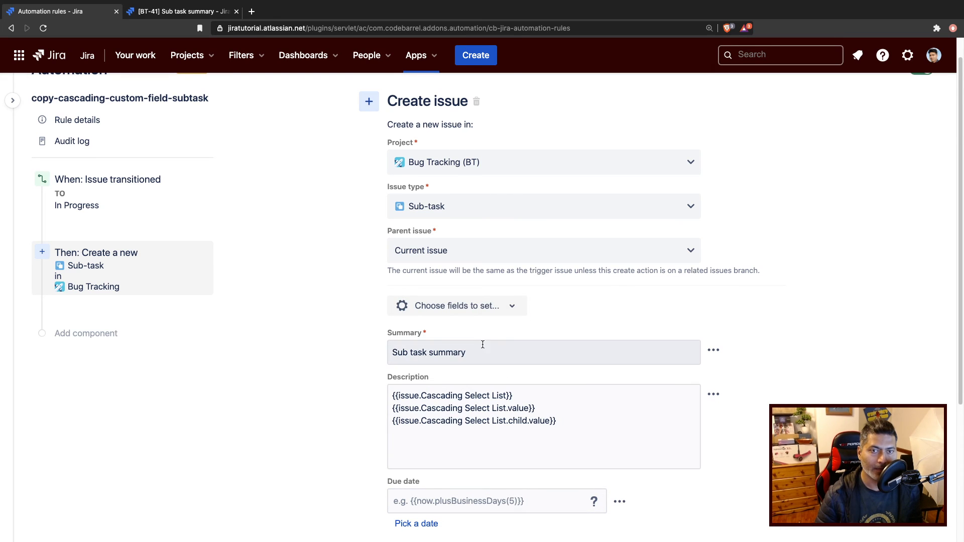
pyautogui.click(471, 305)
pyautogui.scroll(-3, 459, 386)
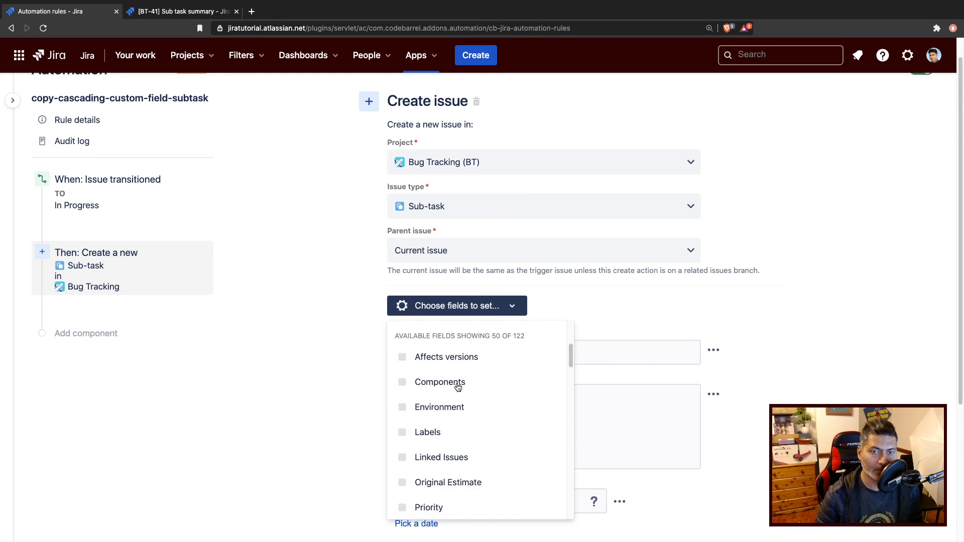
pyautogui.scroll(-3, 458, 387)
pyautogui.scroll(-3, 457, 387)
pyautogui.scroll(-4, 458, 387)
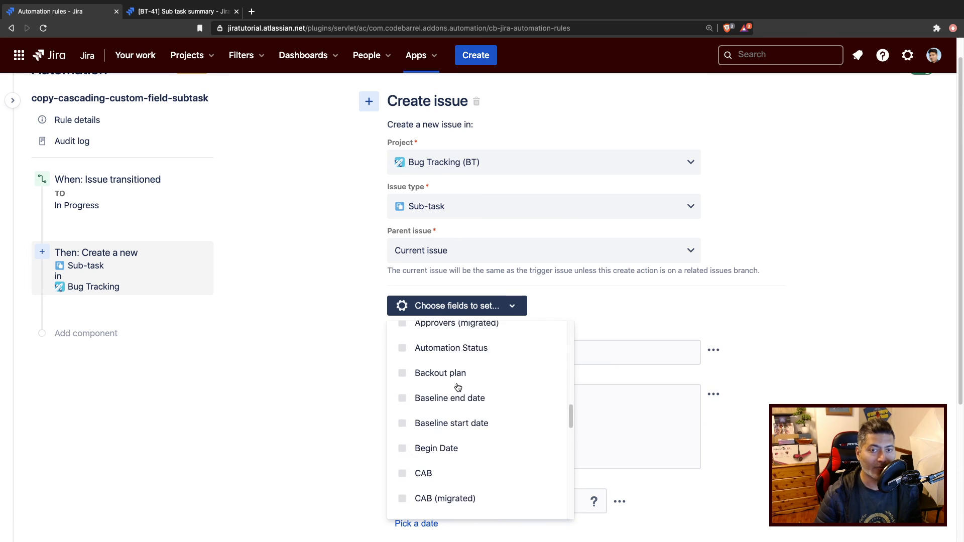
pyautogui.scroll(-3, 458, 388)
pyautogui.scroll(-1, 483, 429)
pyautogui.scroll(-2, 486, 437)
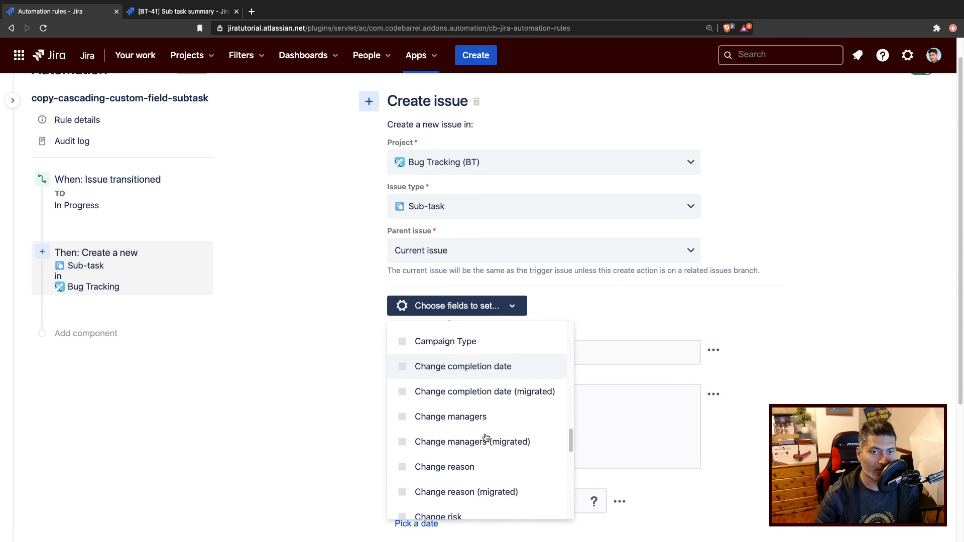
pyautogui.scroll(-1, 487, 437)
pyautogui.scroll(-2, 486, 437)
pyautogui.scroll(3, 486, 437)
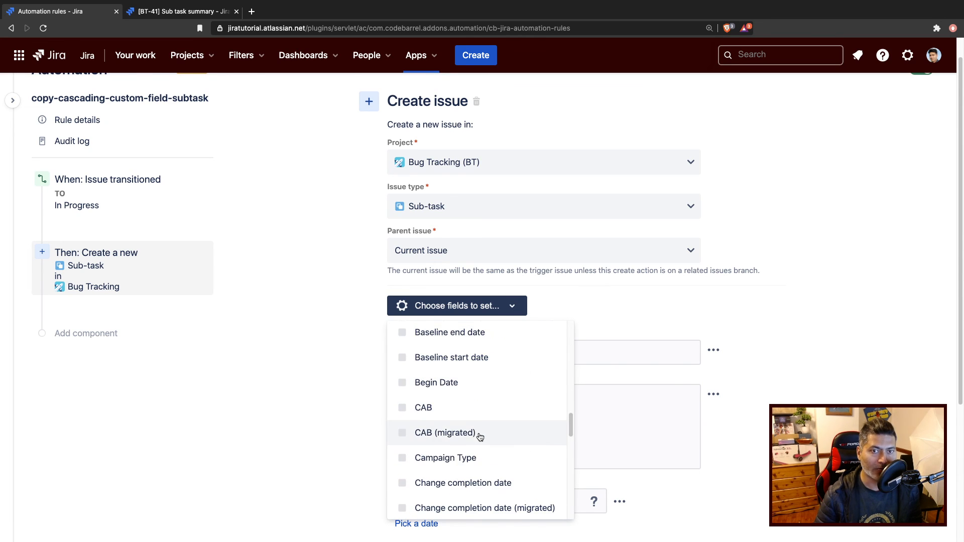
pyautogui.scroll(2, 486, 437)
pyautogui.scroll(-3, 482, 436)
pyautogui.scroll(-4, 480, 435)
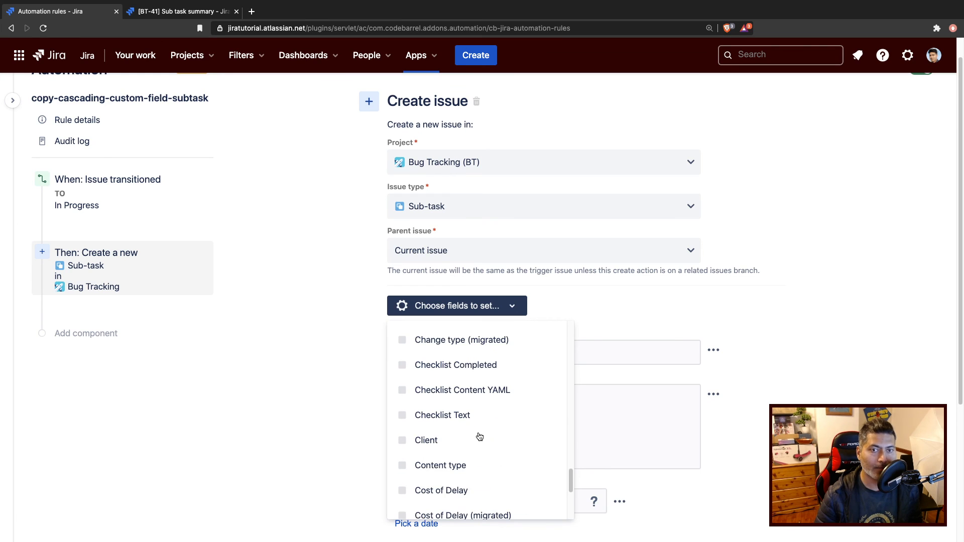
pyautogui.scroll(-1, 480, 435)
pyautogui.scroll(8, 452, 407)
pyautogui.scroll(5, 439, 387)
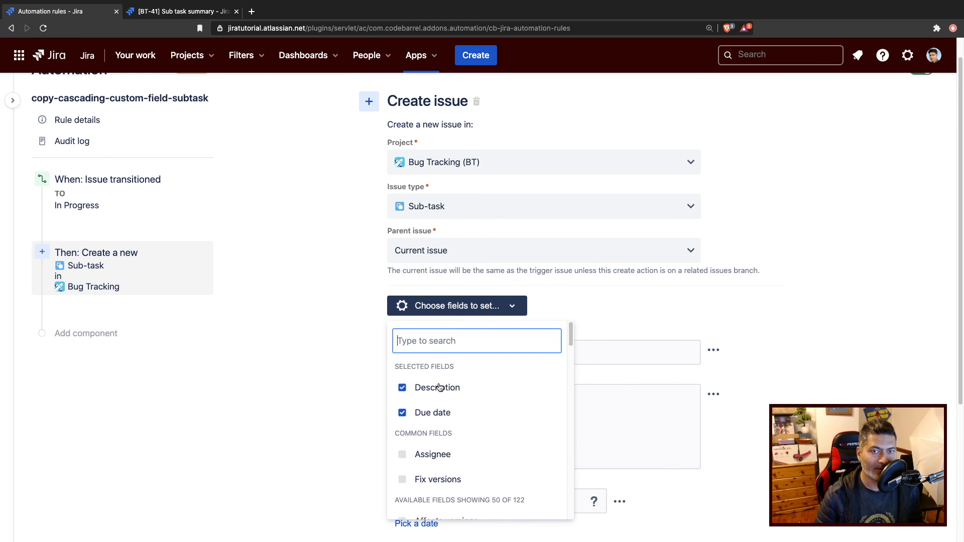
pyautogui.write('cas')
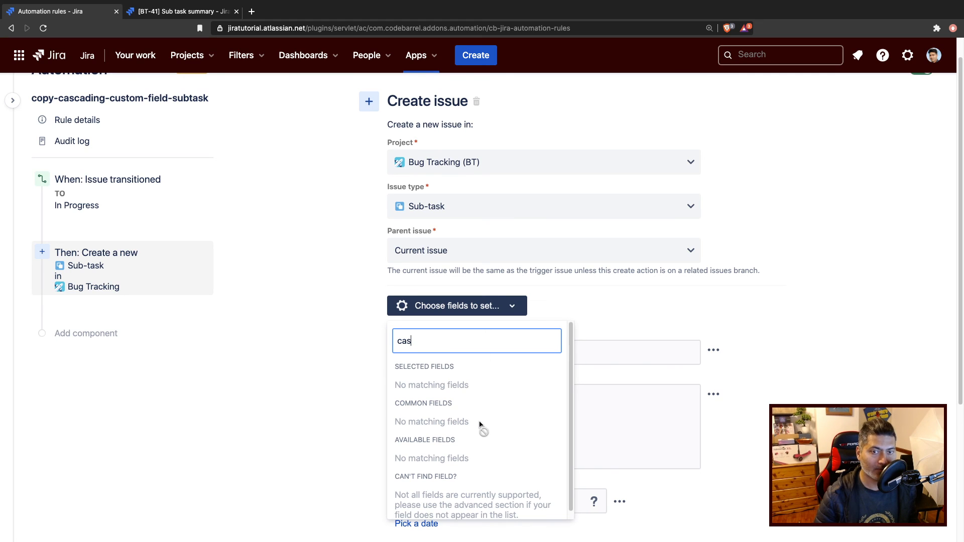
pyautogui.scroll(-1, 481, 416)
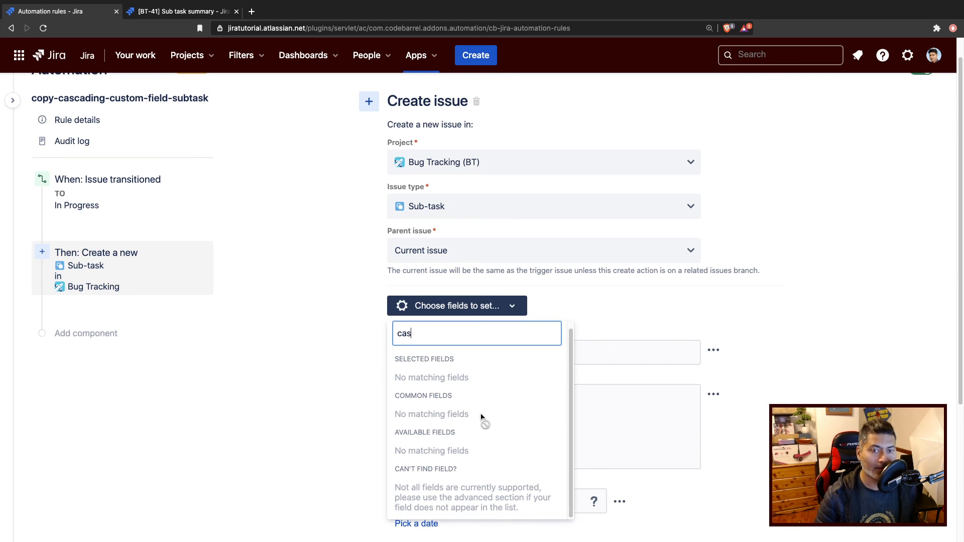
pyautogui.press('BackSpace')
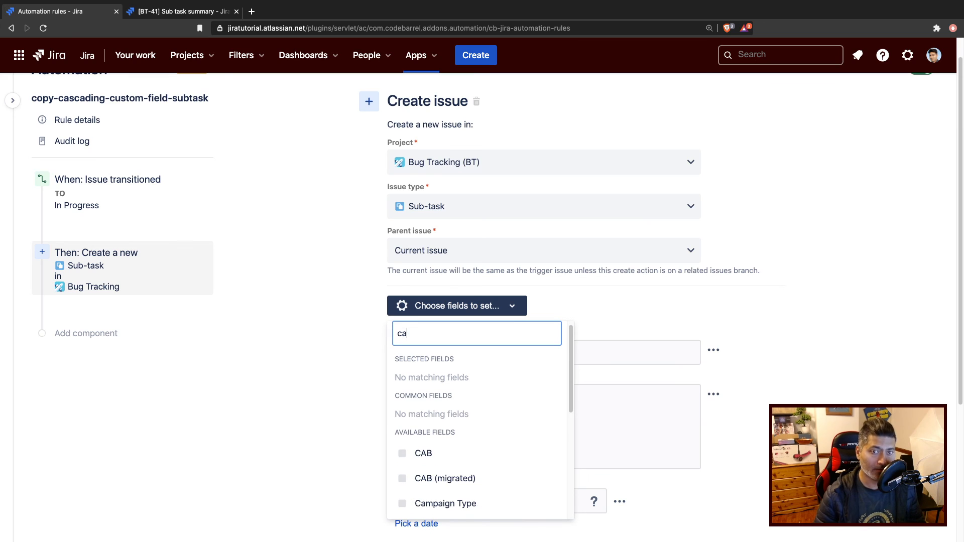
pyautogui.press('BackSpace')
pyautogui.press('BackSpace')
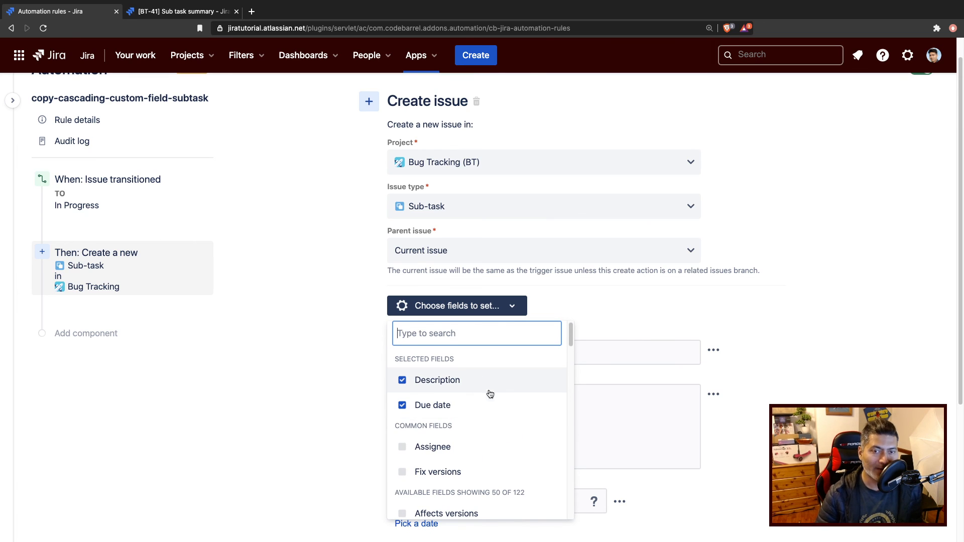
pyautogui.scroll(-2, 489, 404)
pyautogui.scroll(-1, 489, 404)
pyautogui.scroll(-1, 489, 405)
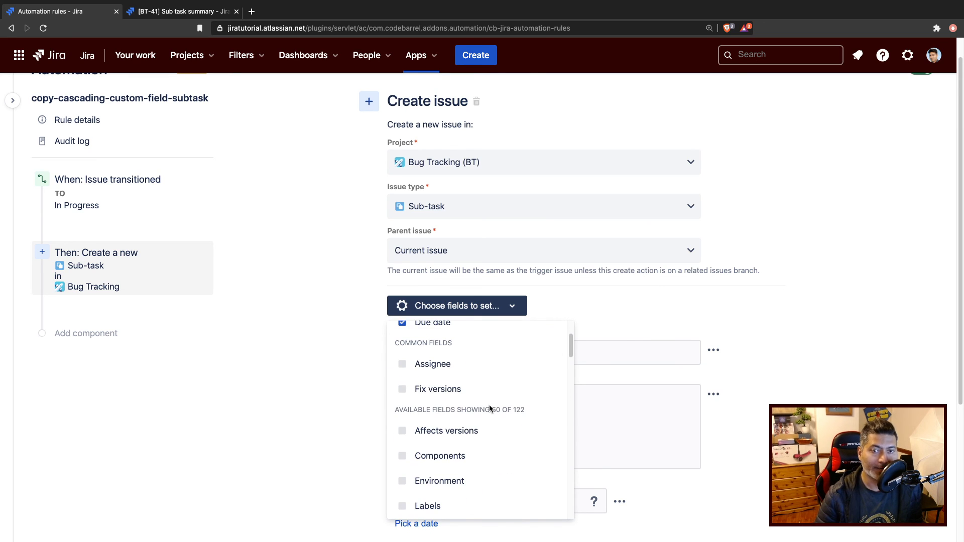
pyautogui.scroll(-1, 489, 405)
pyautogui.scroll(-2, 489, 405)
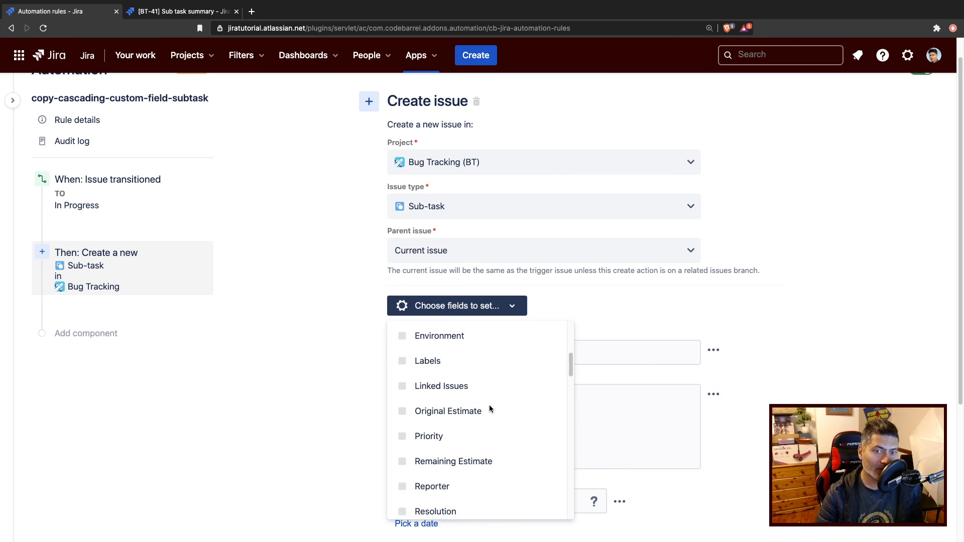
pyautogui.scroll(-1, 489, 405)
pyautogui.scroll(-2, 488, 405)
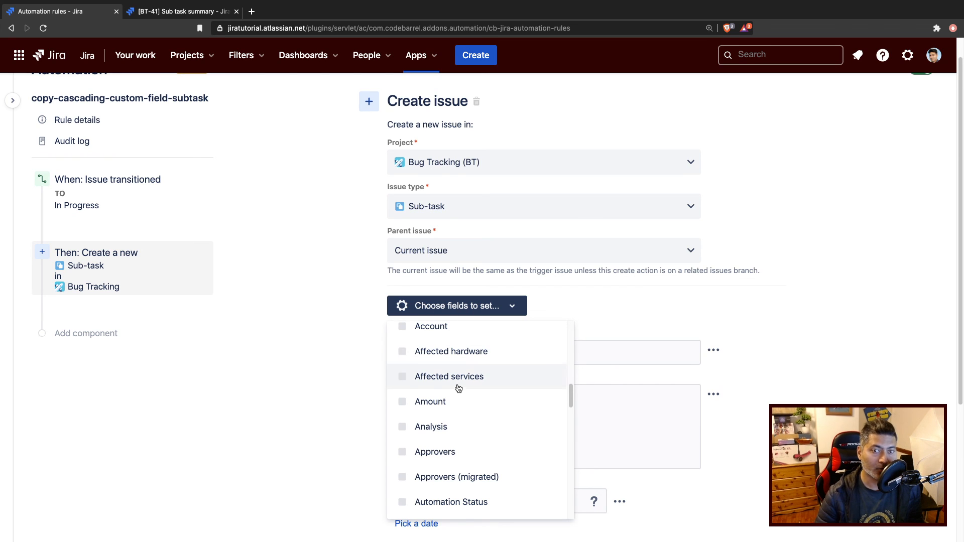
pyautogui.scroll(-2, 457, 385)
pyautogui.scroll(-2, 457, 385)
pyautogui.scroll(-1, 458, 384)
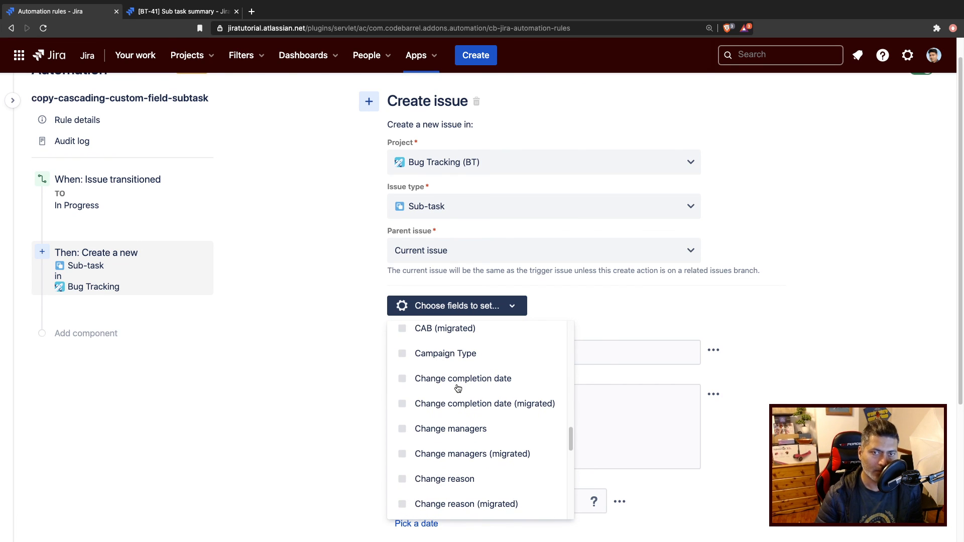
# Expand More options to reveal the Additional fields JSON example and focus its editor.
pyautogui.click(329, 374)
pyautogui.scroll(-3, 335, 376)
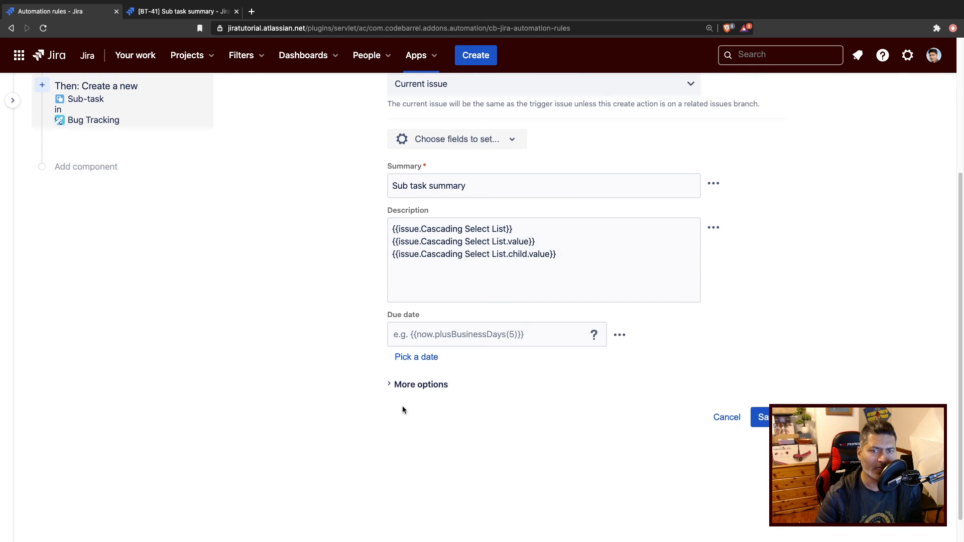
pyautogui.click(416, 385)
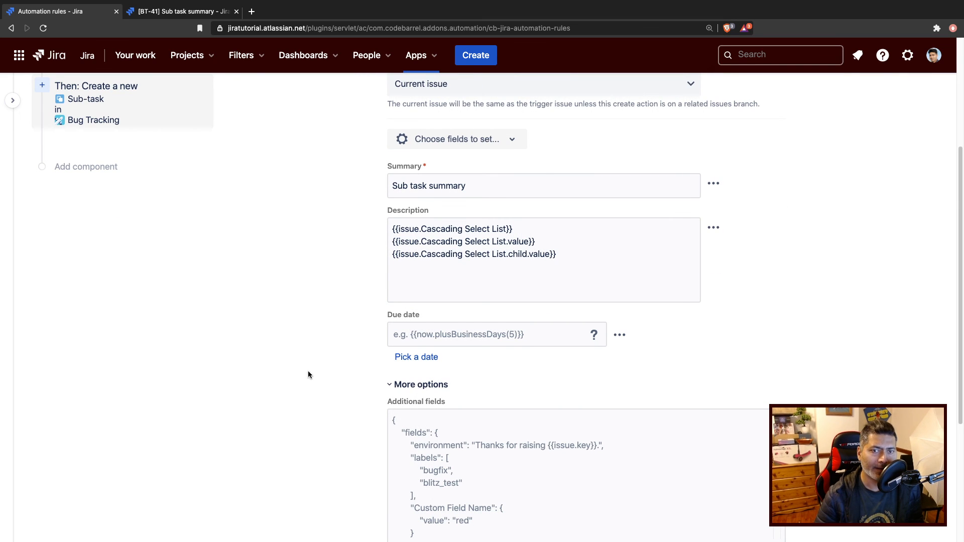
pyautogui.scroll(-1, 308, 370)
pyautogui.click(439, 468)
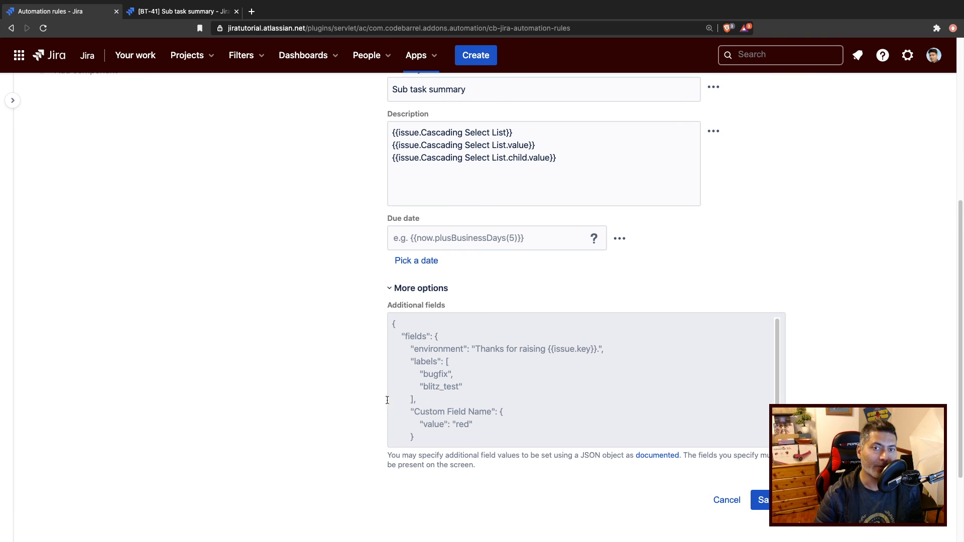
pyautogui.scroll(5, 387, 400)
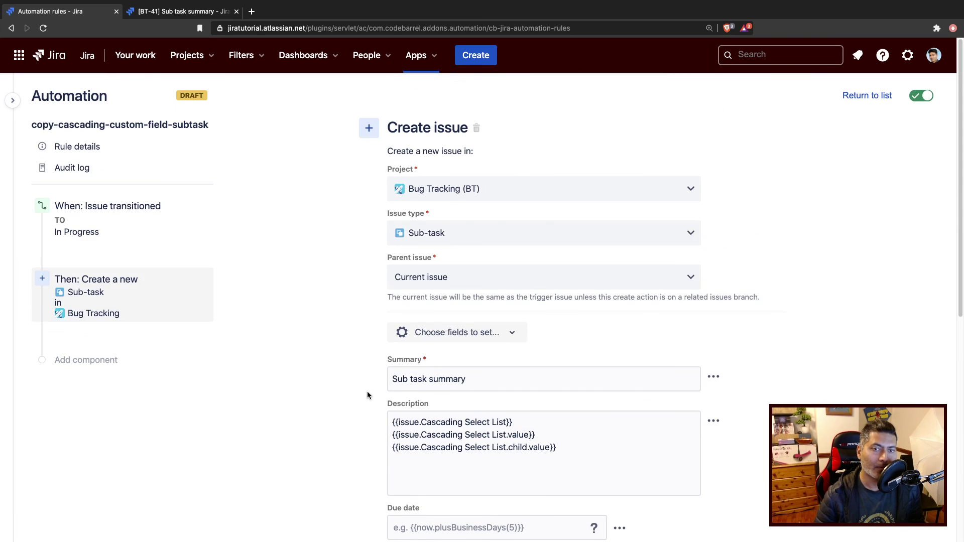
pyautogui.click(516, 334)
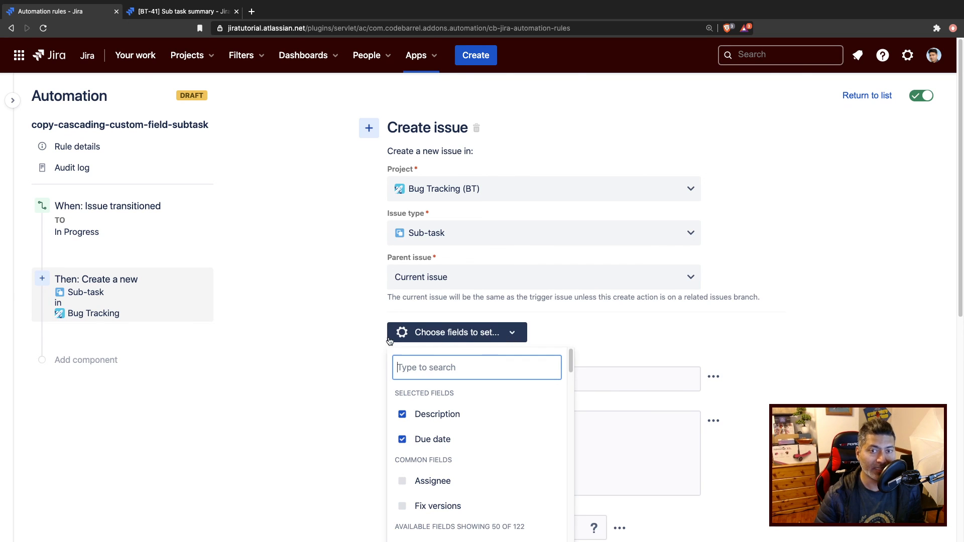
pyautogui.click(554, 333)
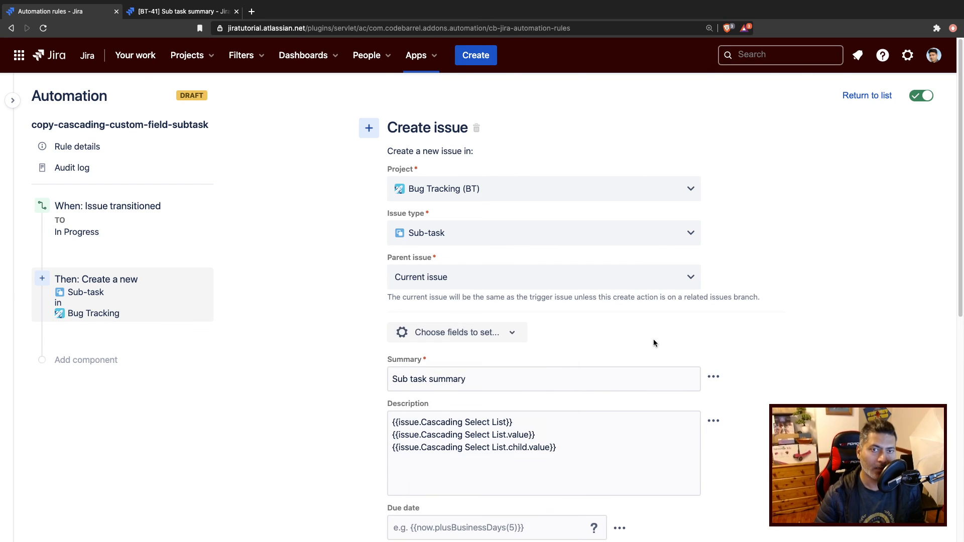
pyautogui.moveTo(578, 459); pyautogui.dragTo(348, 412)
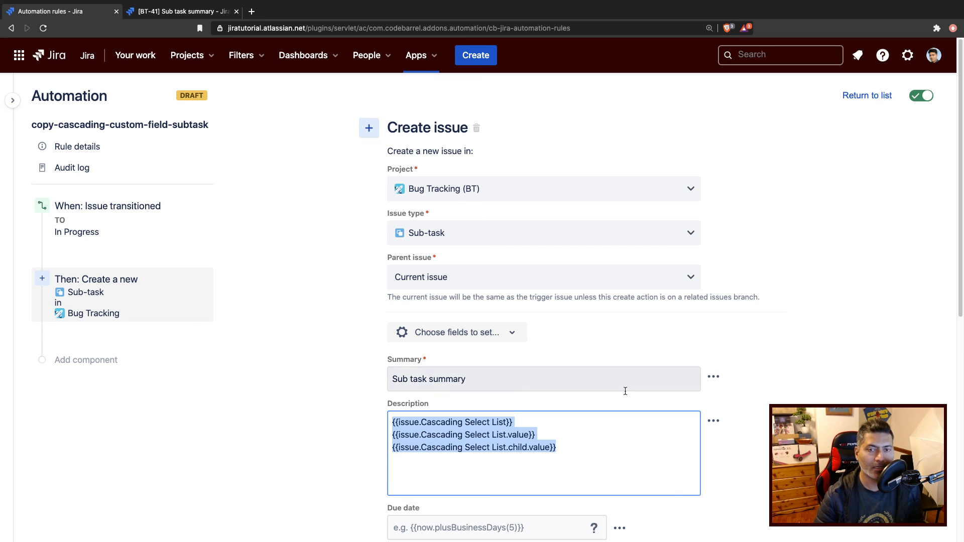
pyautogui.scroll(-5, 543, 339)
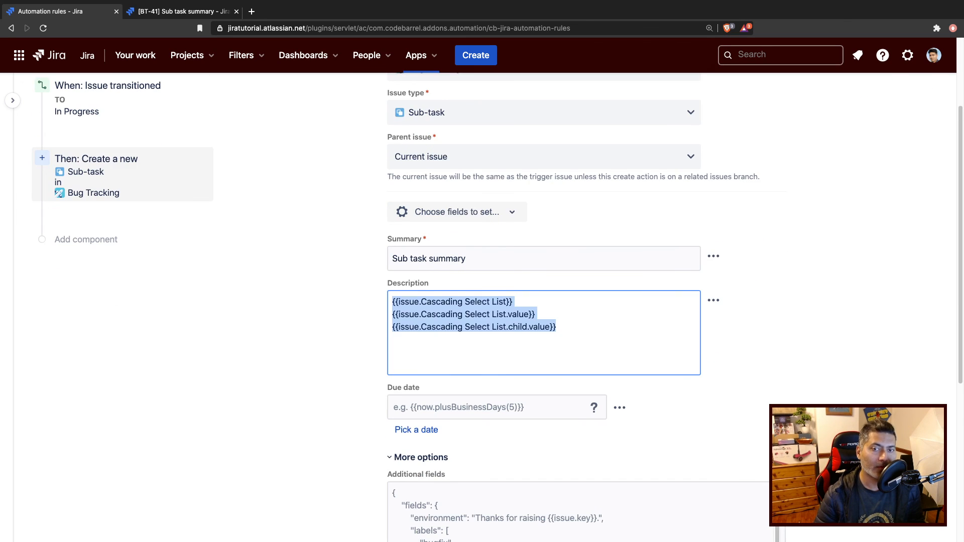
pyautogui.scroll(-5, 543, 339)
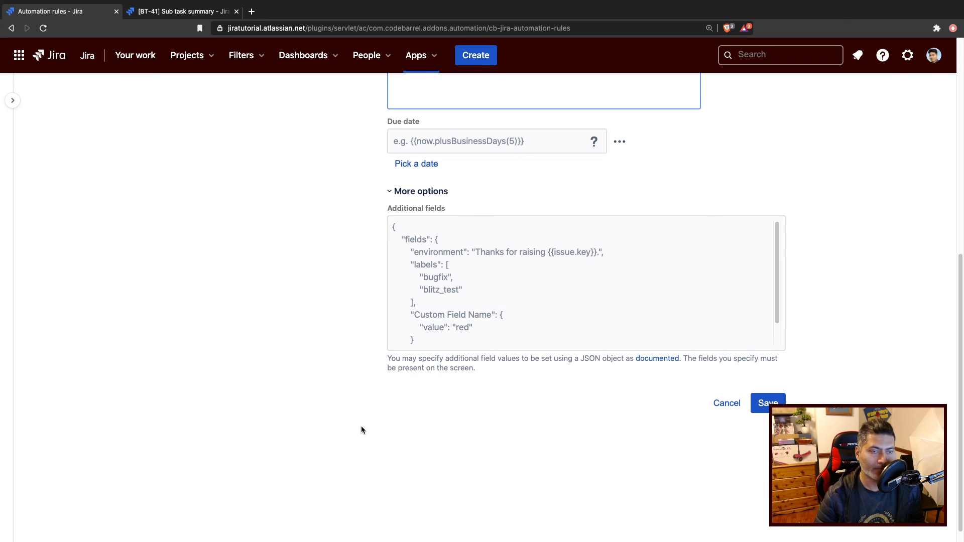